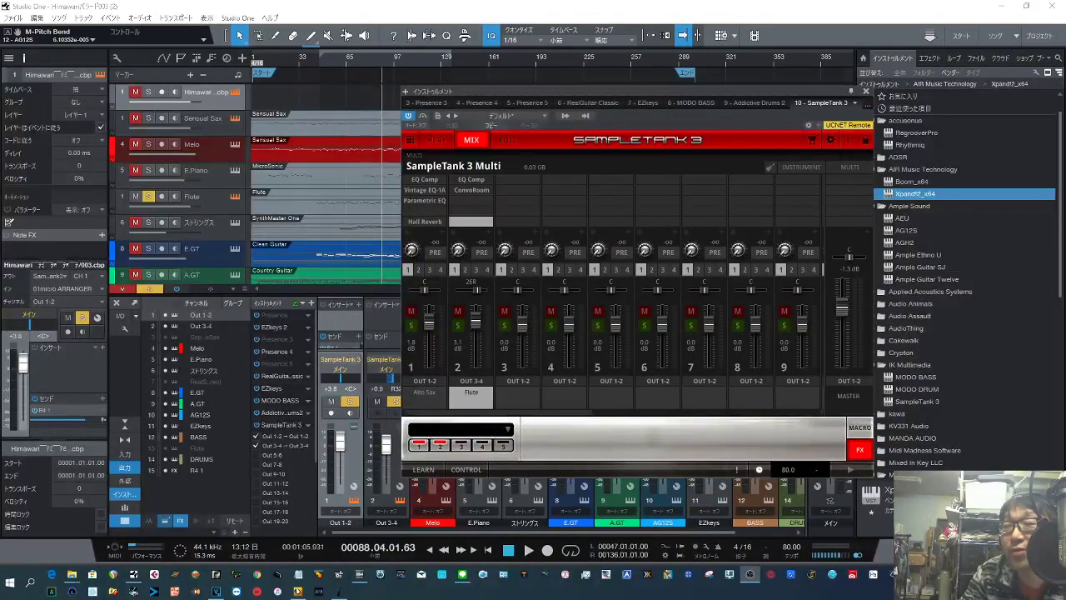
Play back the soloed Flute track from around bar 84 for a short passage, ending with playback stopped
click(376, 67)
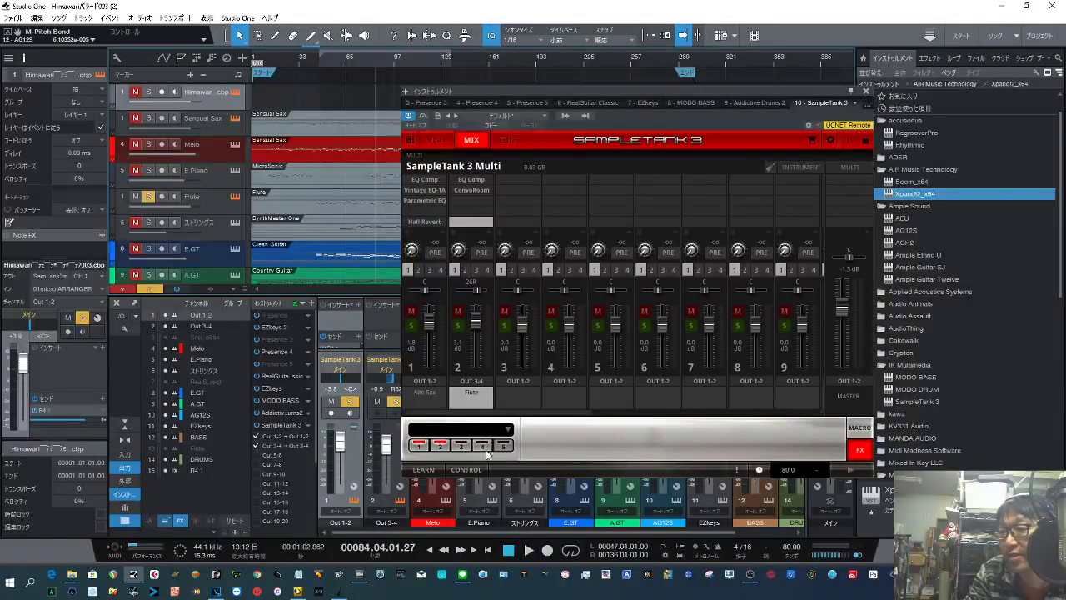
click(527, 551)
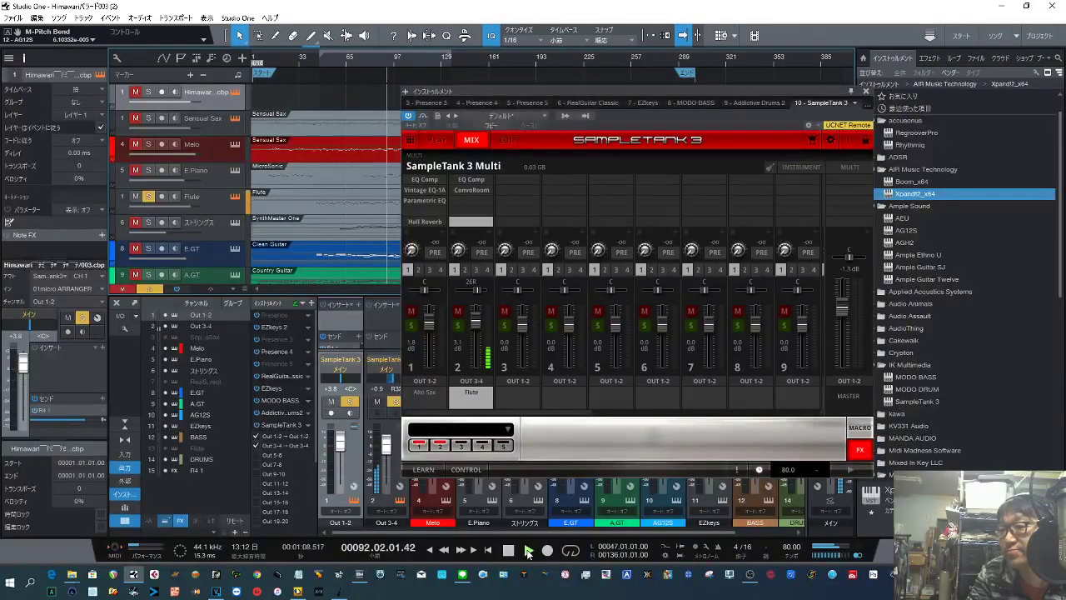
click(508, 551)
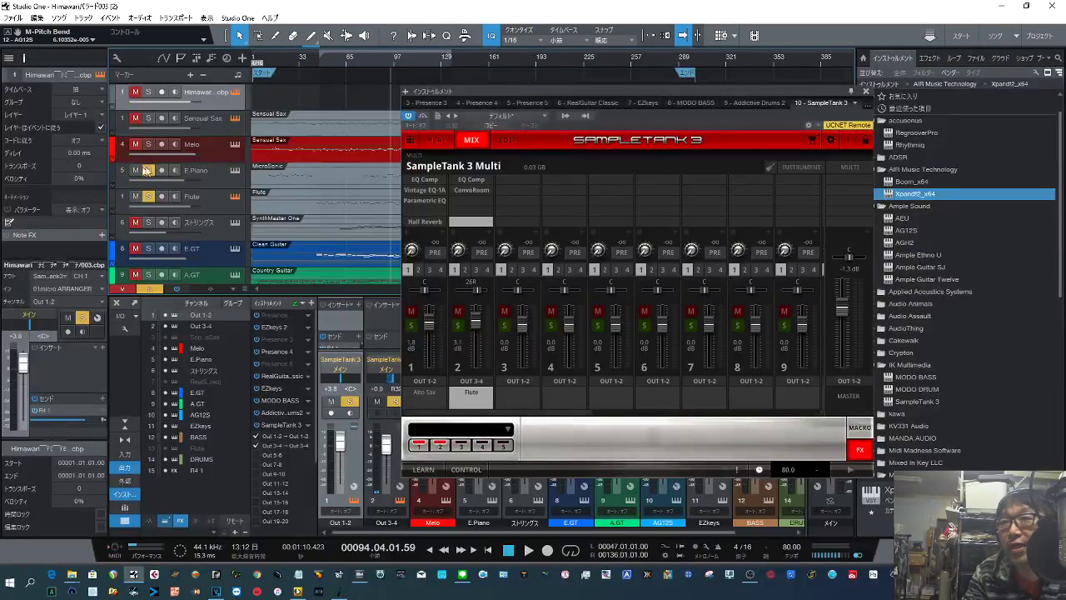
Solo E.Piano in place of Flute and audition it from bar 11 with its EZkeys instrument open
click(267, 58)
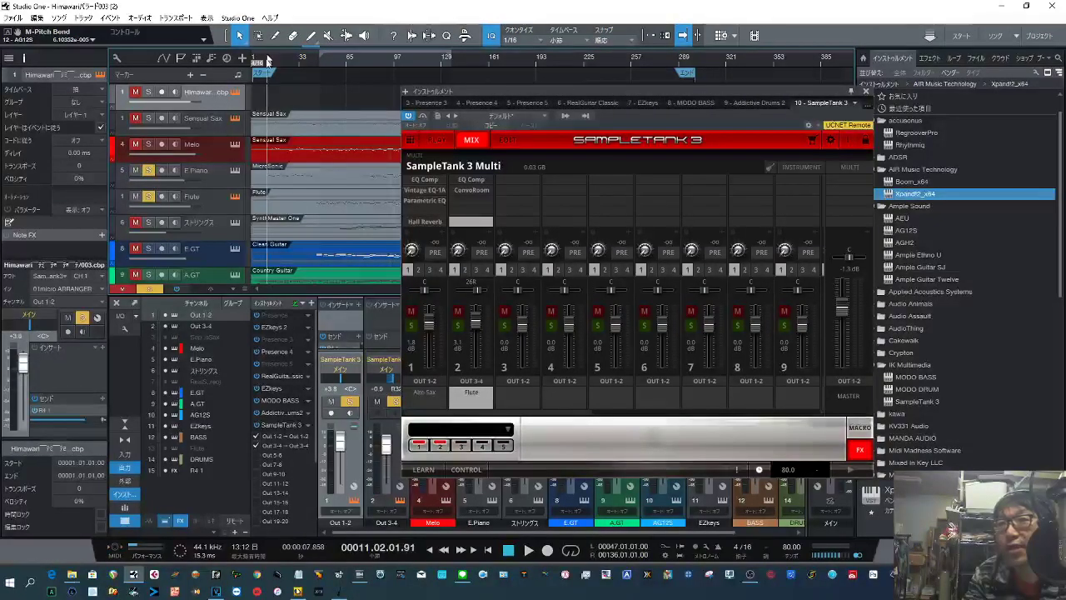
click(149, 196)
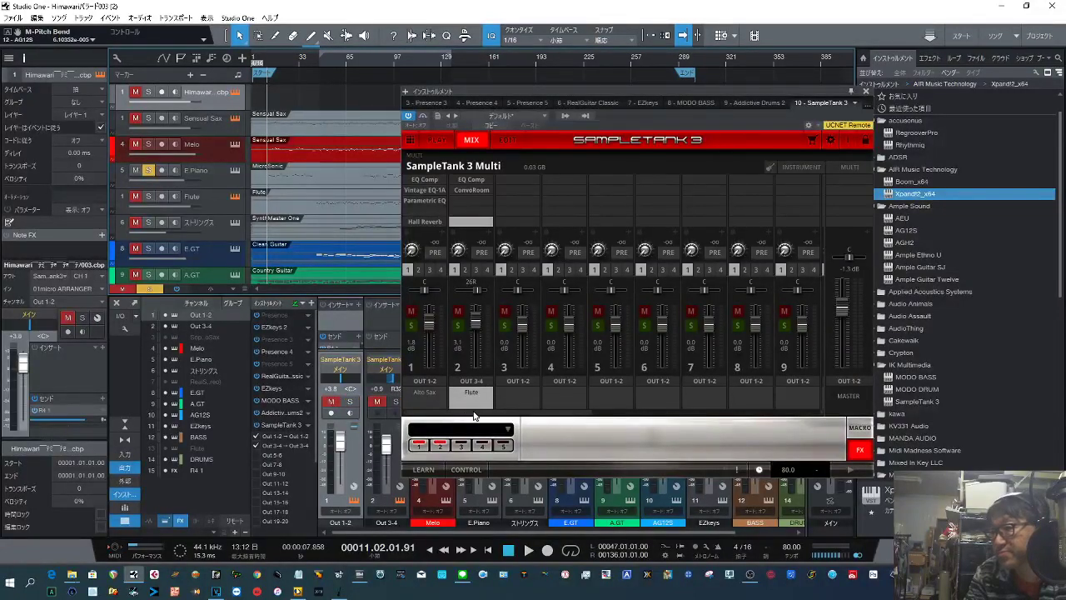
click(236, 171)
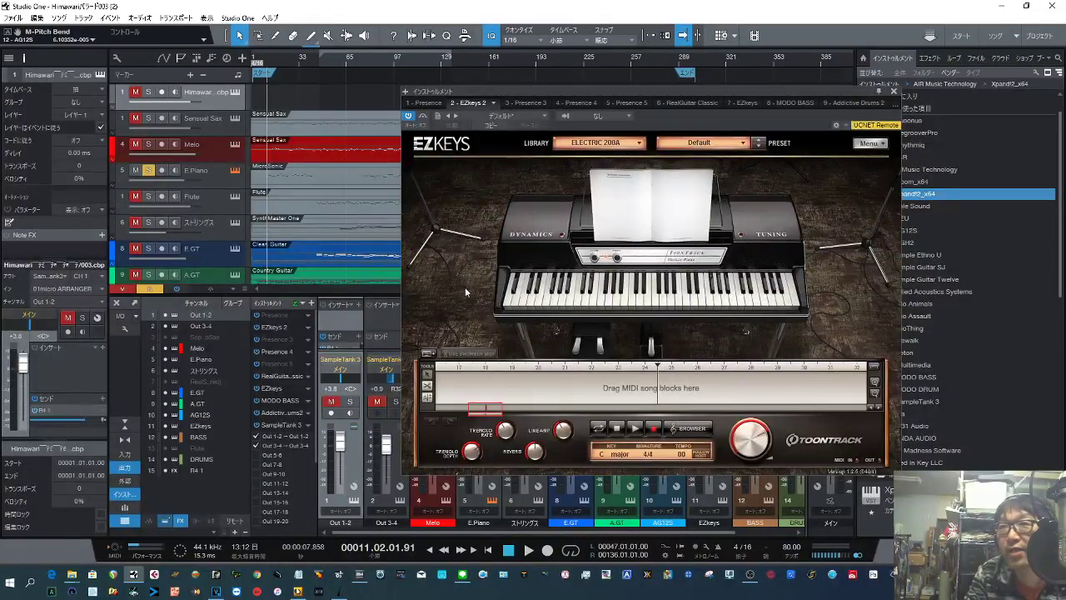
click(529, 550)
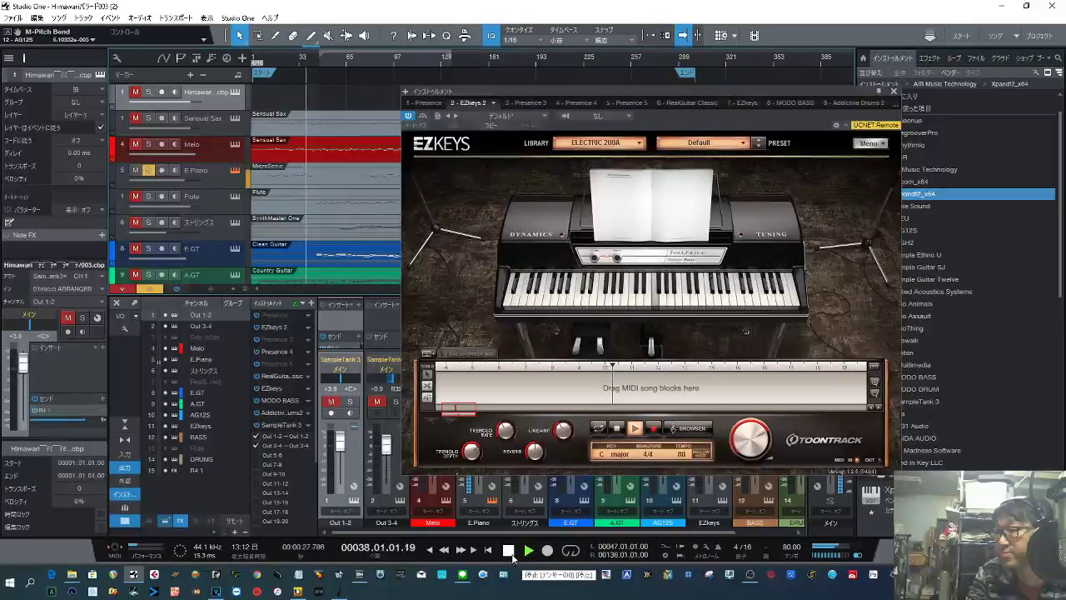
click(510, 553)
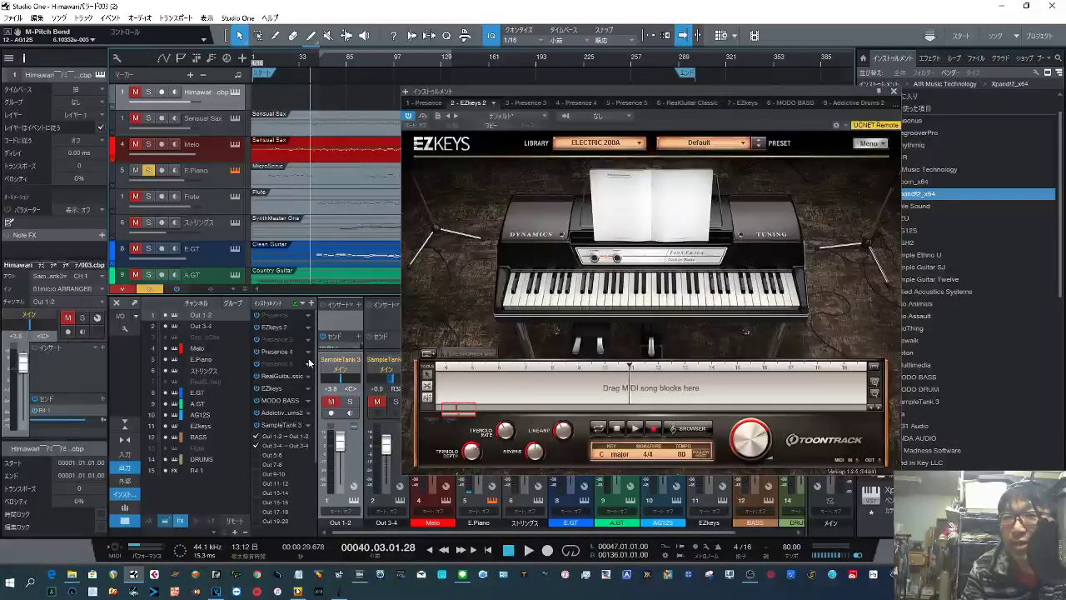
Open the RealGuitar Classic instrument assigned to the A.GT track
scroll(306, 208, down, 1)
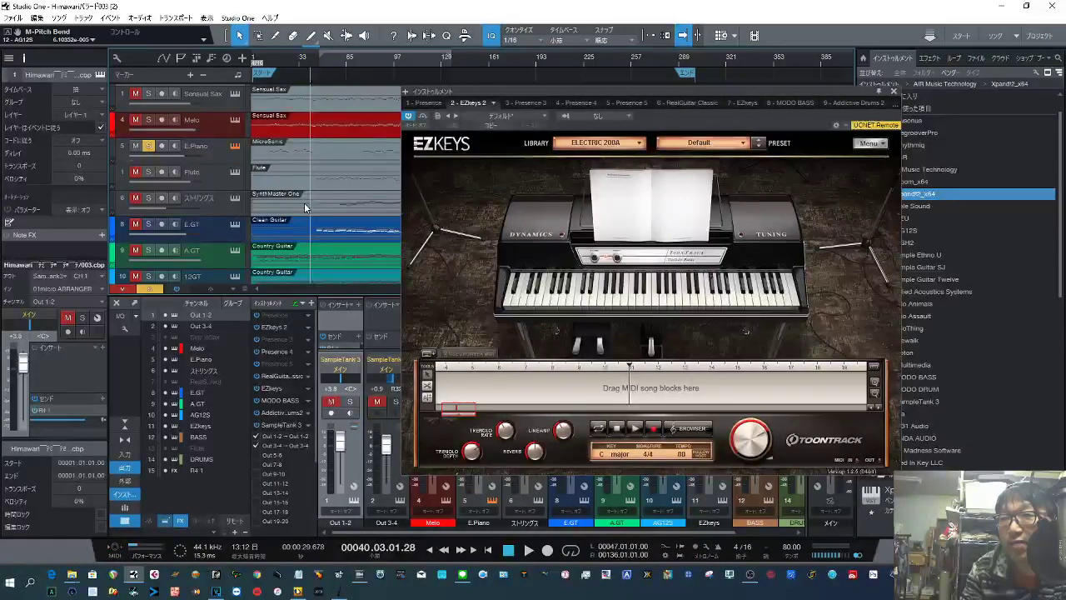
scroll(304, 202, down, 1)
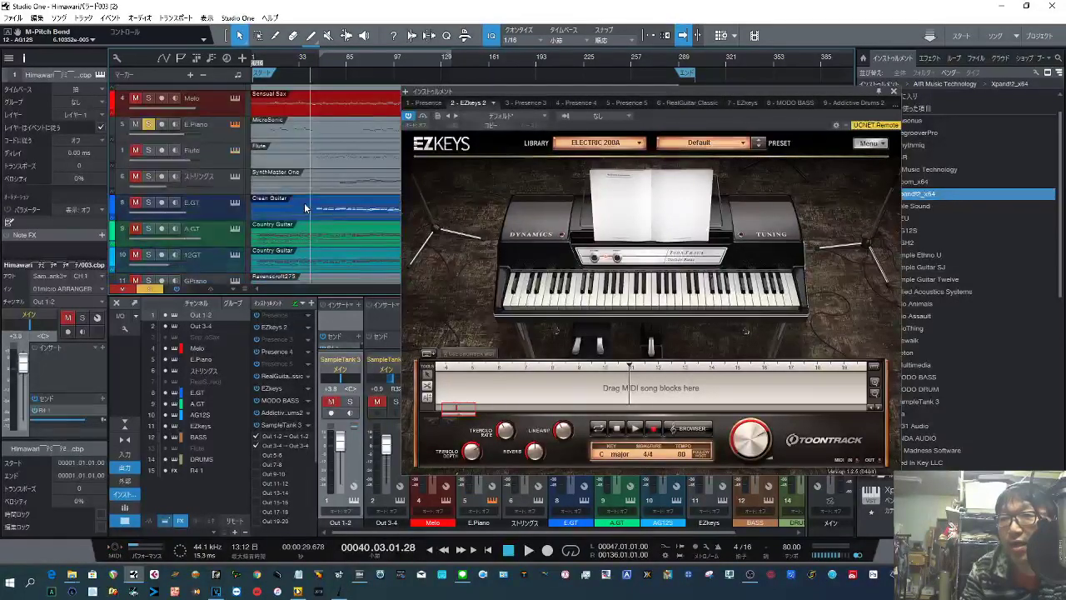
click(235, 231)
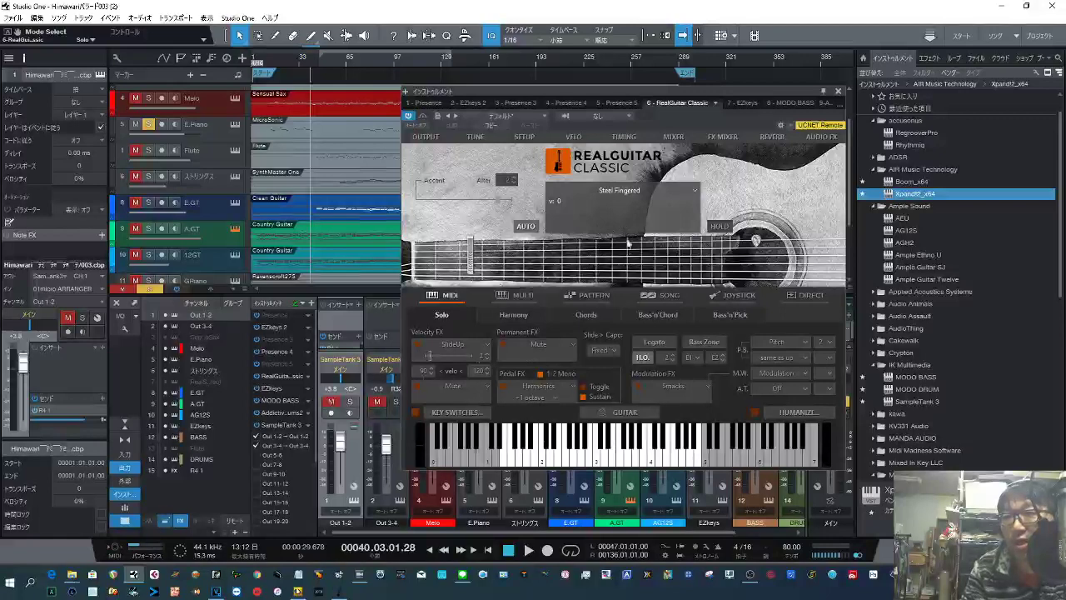
View the Main page of the 12GT track's Ample Guitar Twelve and the E.GT track's RealStrat Elite, closing each instrument
click(237, 254)
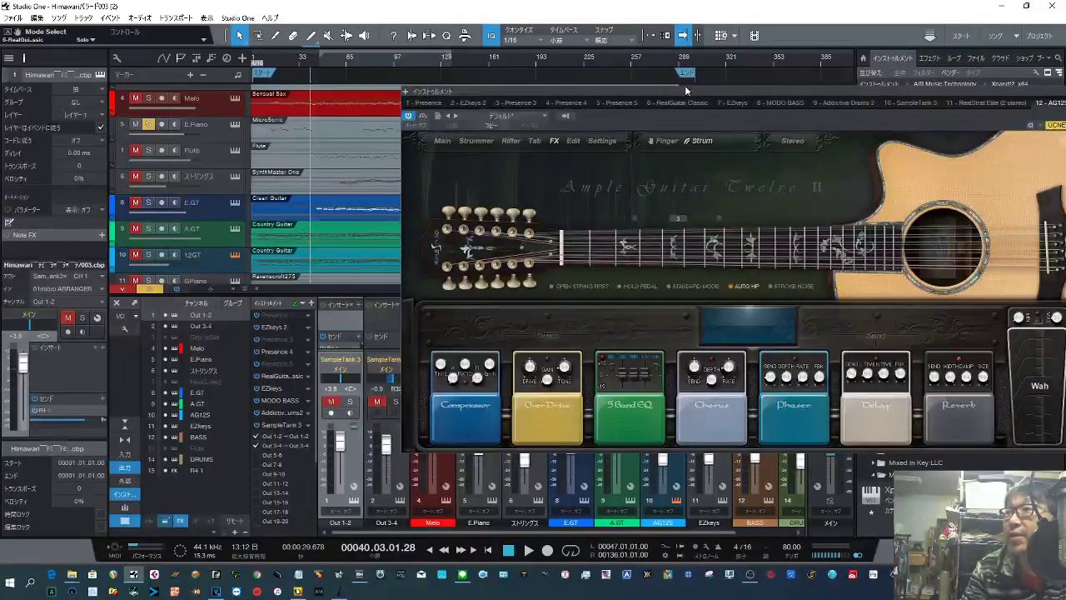
drag(684, 84, 583, 81)
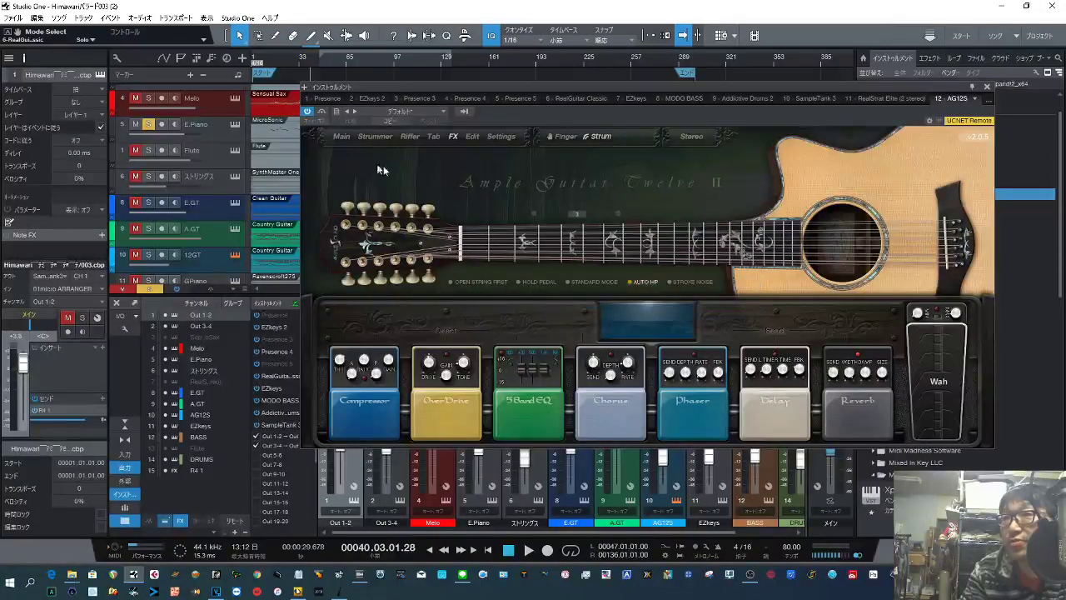
click(345, 136)
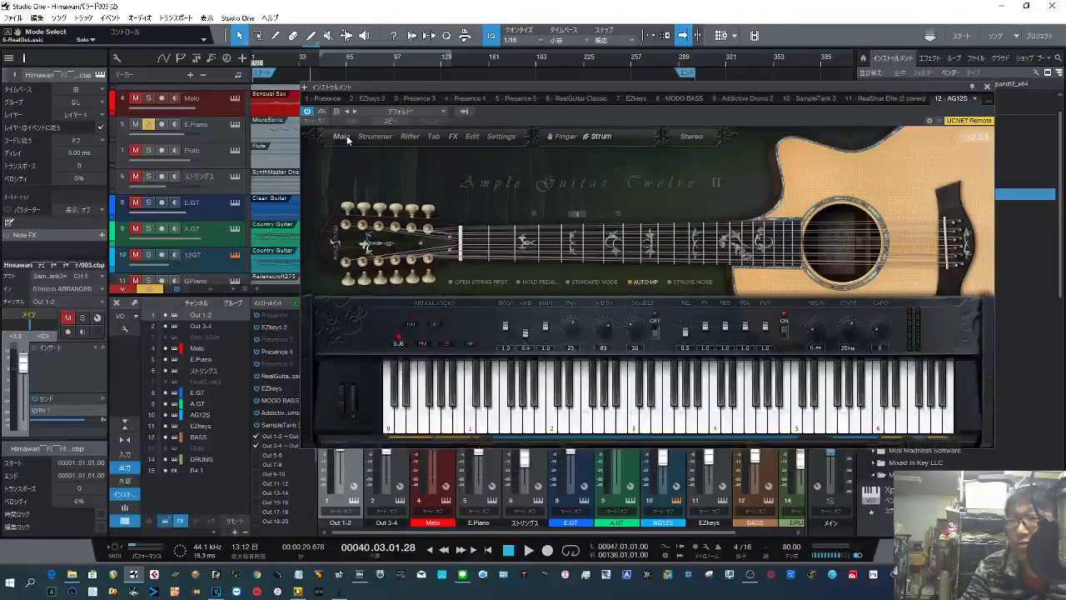
click(988, 87)
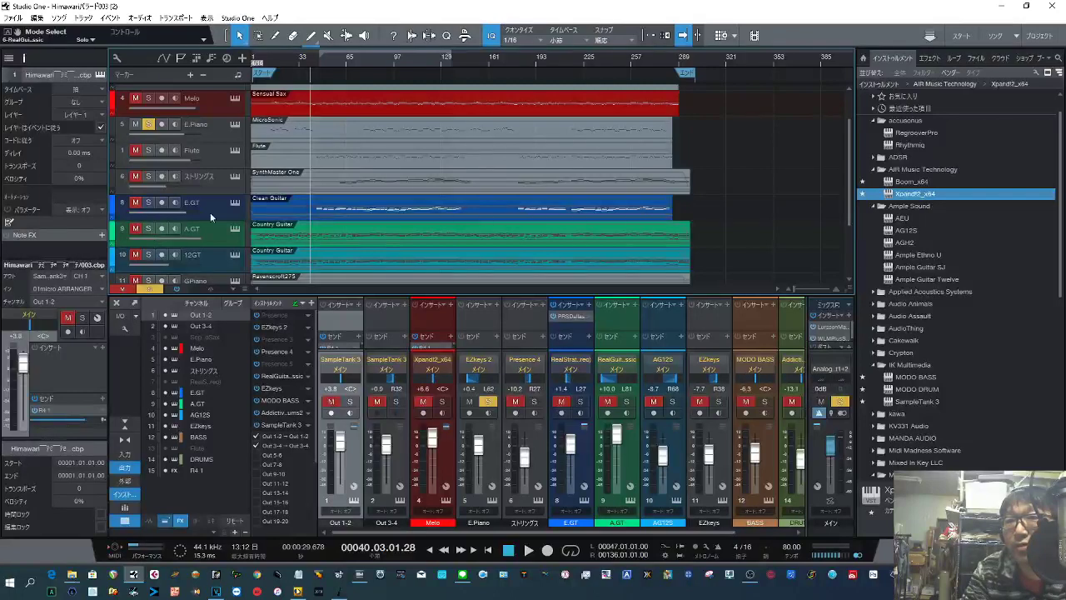
click(235, 202)
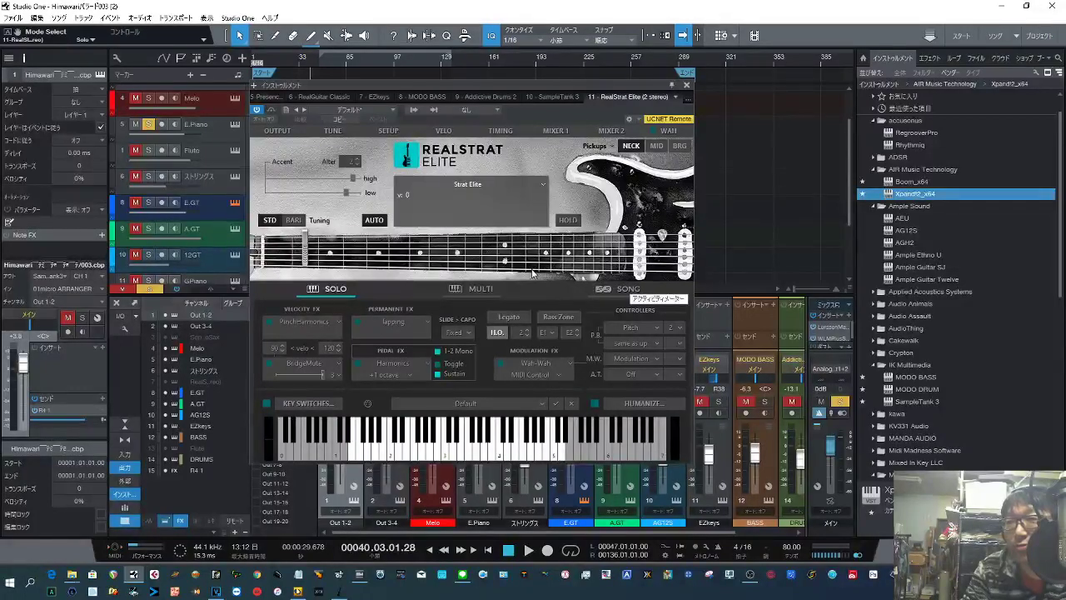
click(686, 86)
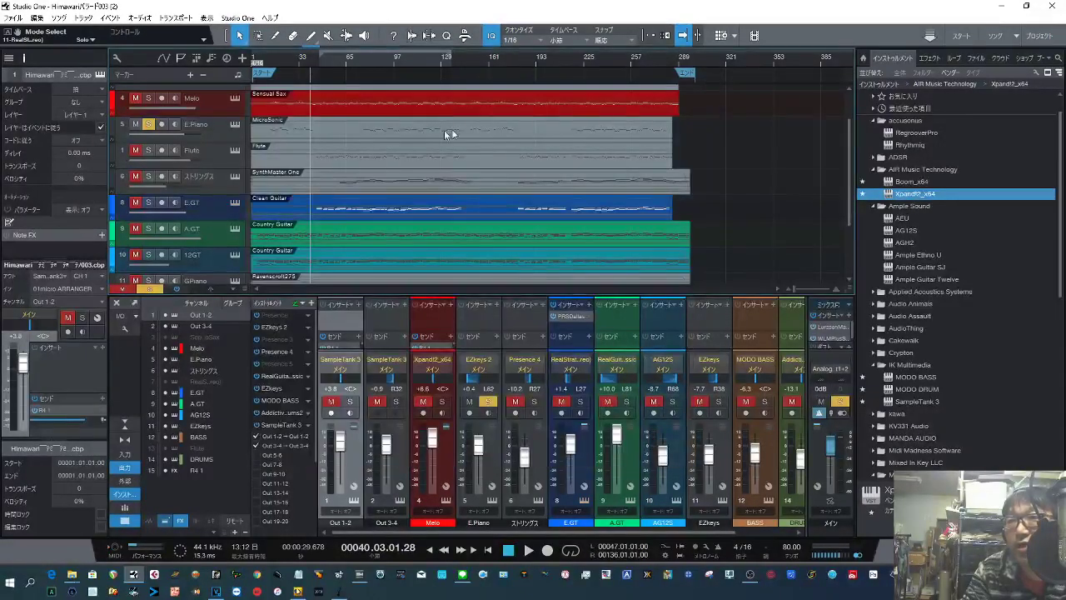
With the playhead at bar 5, solo the A.GT, 12GT and E.GT tracks and mute E.Piano instead of soloing it
click(263, 58)
click(258, 59)
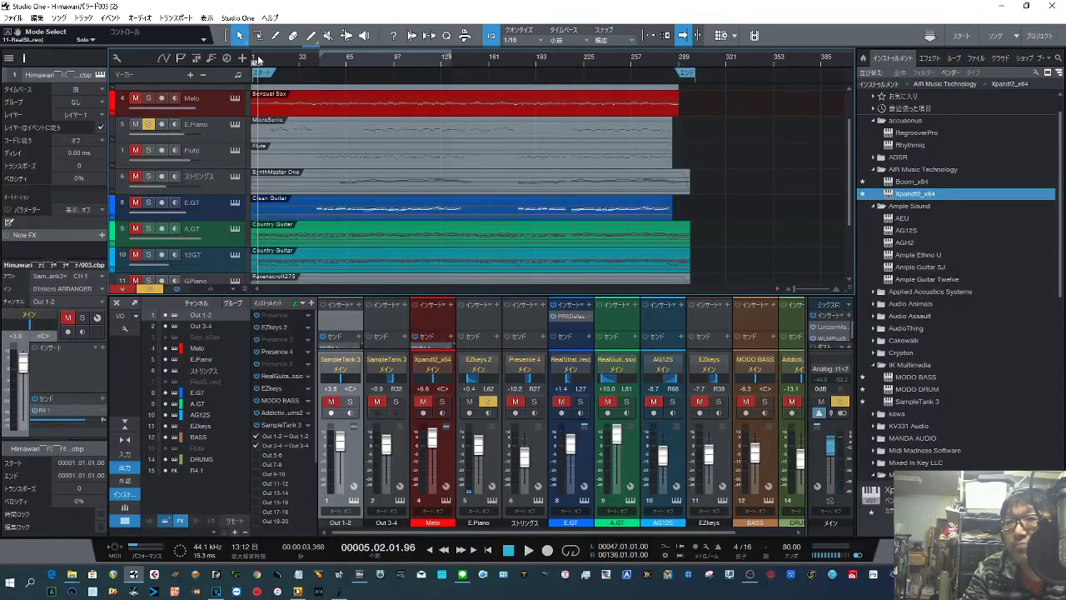
click(148, 229)
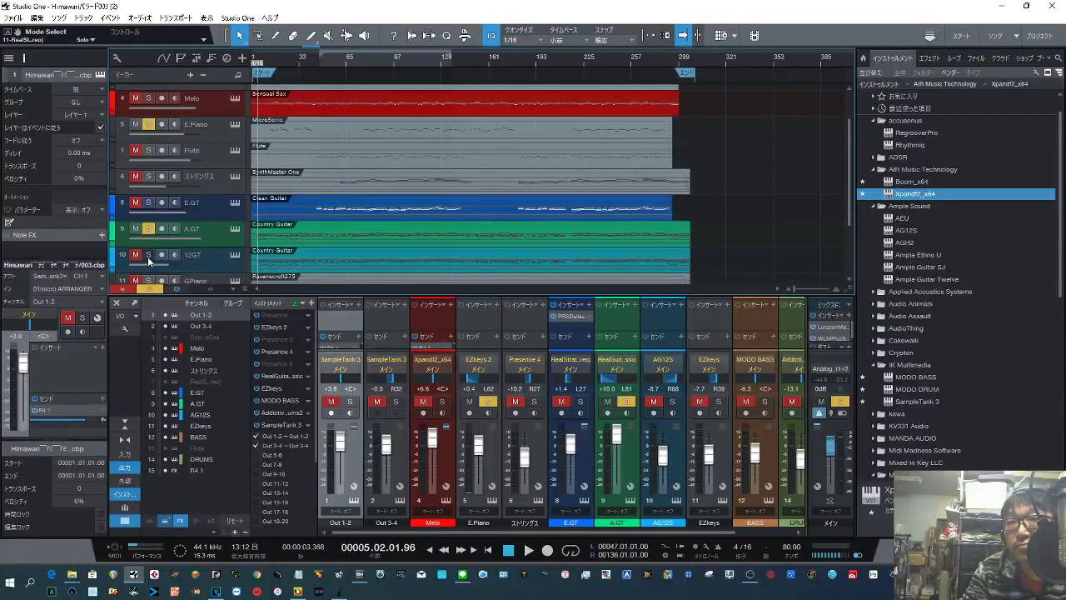
click(148, 254)
click(149, 203)
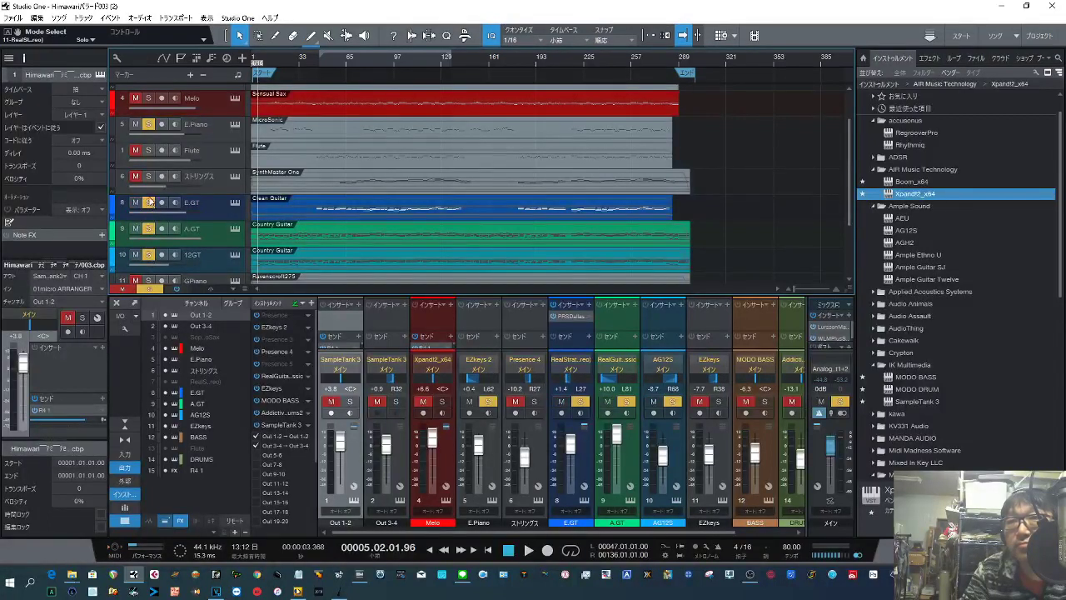
click(136, 125)
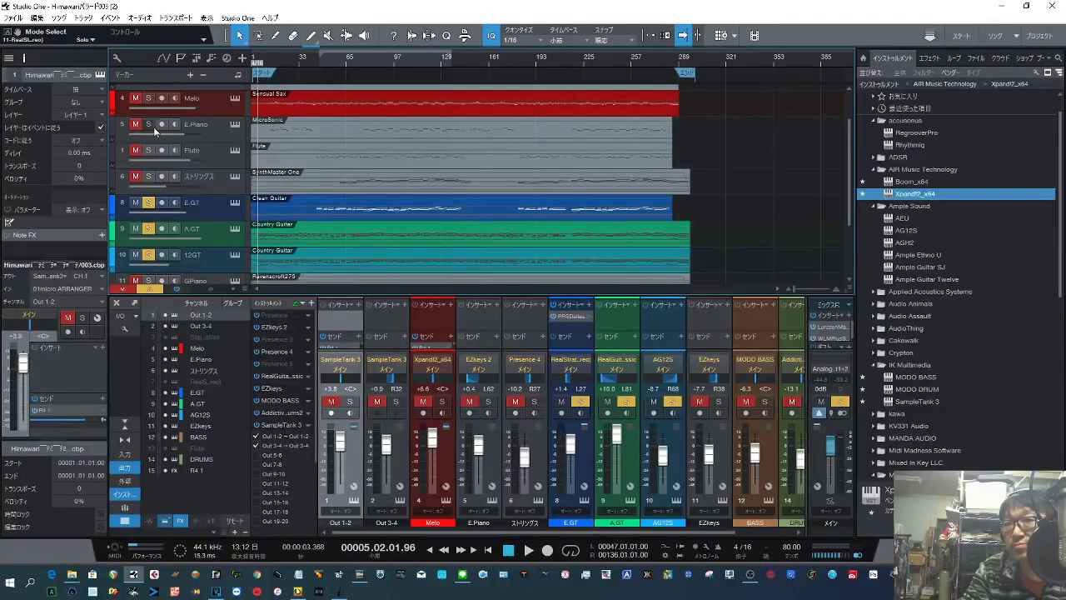
Play back the soloed guitar tracks while lowering the E.GT channel volume to -0.1 dB, ending with playback stopped
key(space)
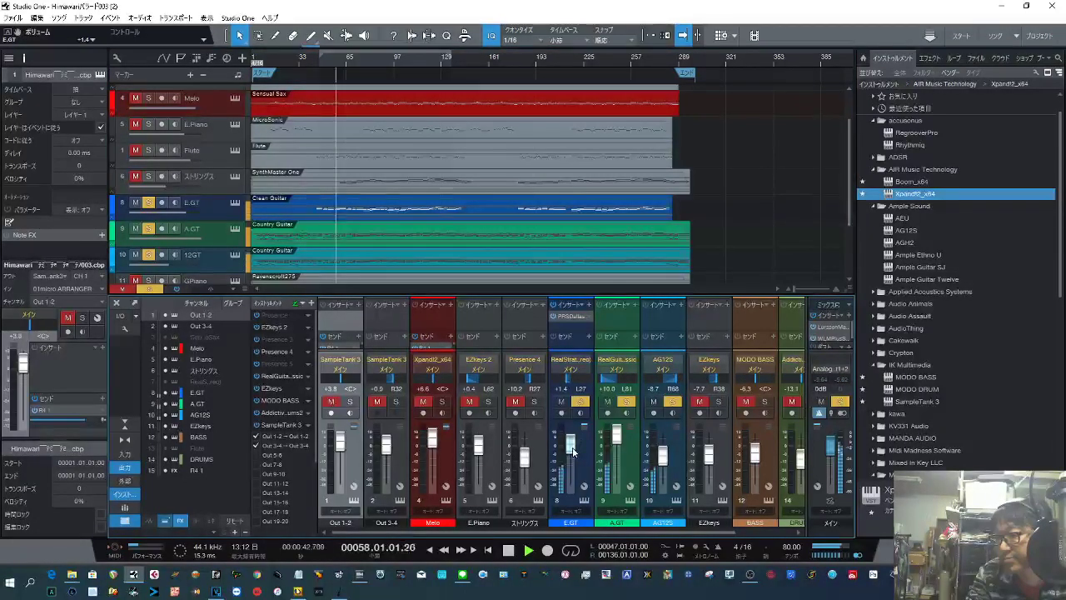
drag(572, 452, 572, 455)
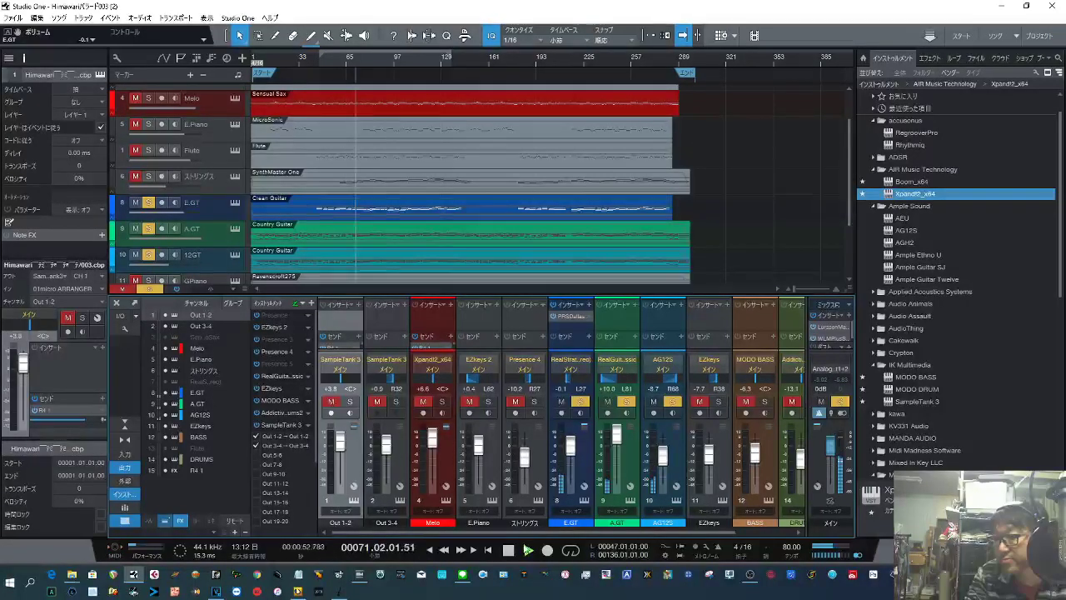
click(509, 550)
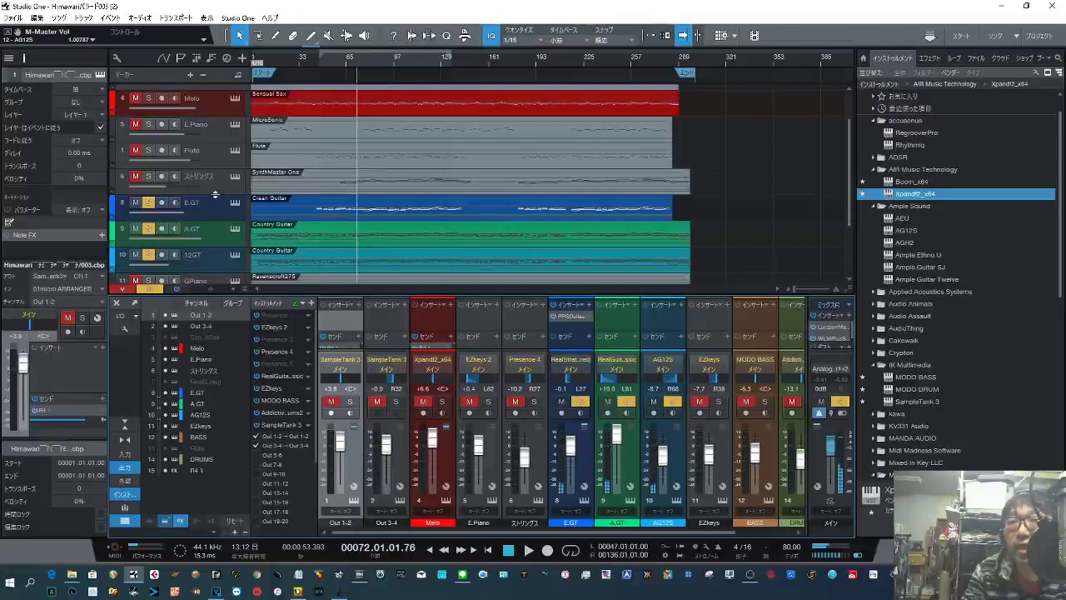
Take the E.GT, A.GT and 12GT tracks out of solo
click(148, 202)
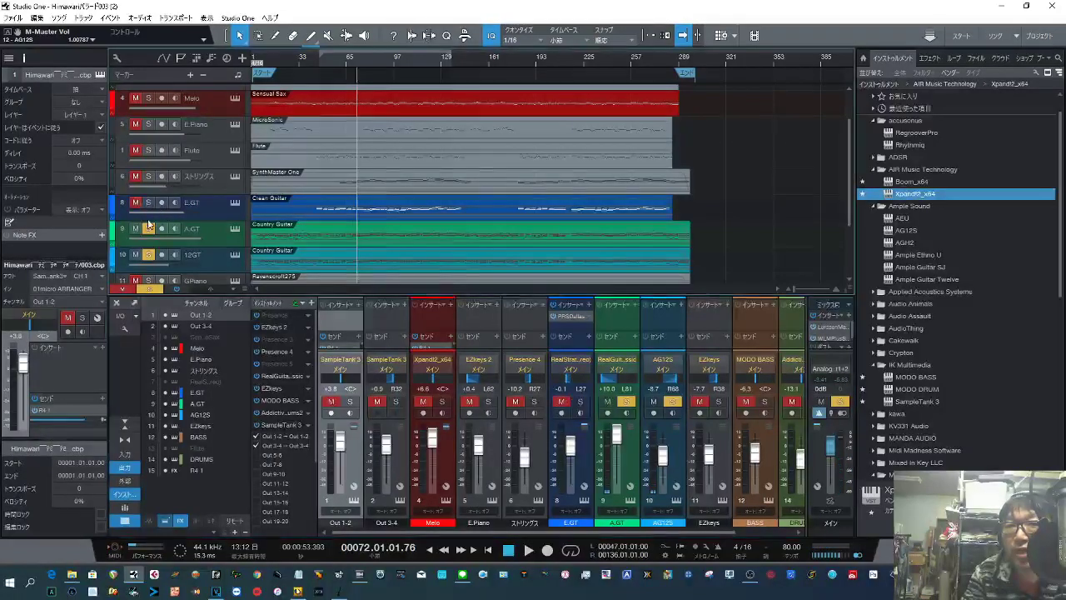
click(148, 228)
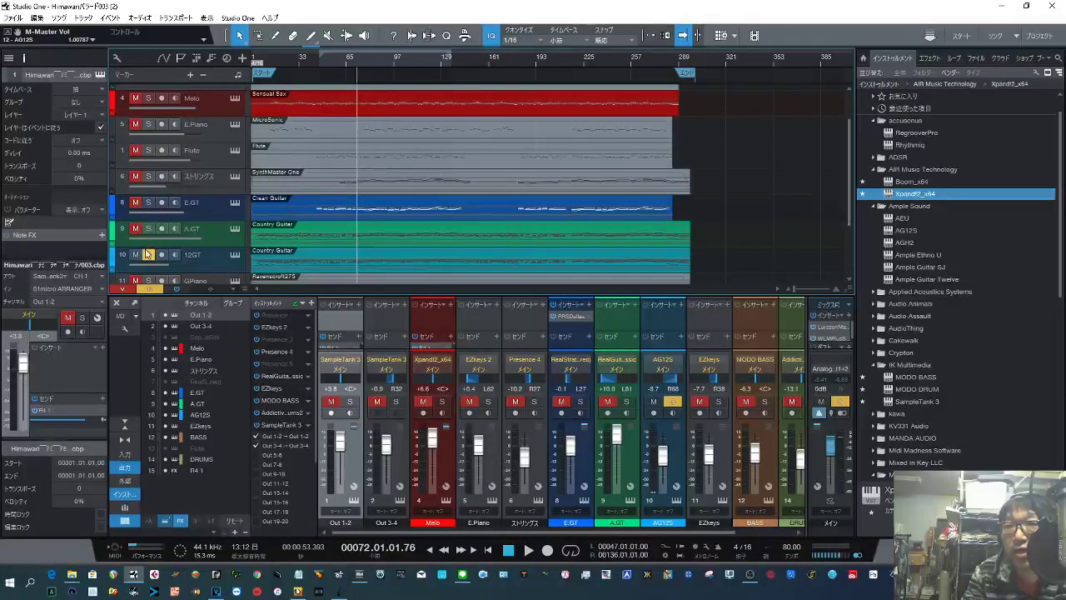
click(147, 255)
View the EZkeys Grand Piano instrument assigned to the GPiano track and close it
scroll(157, 254, down, 1)
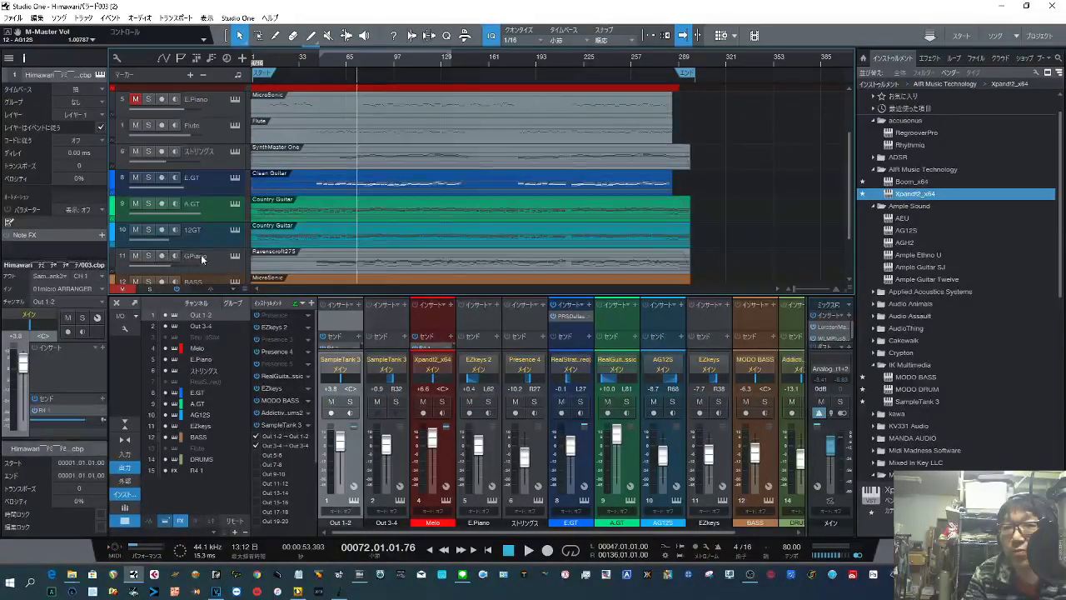
click(236, 257)
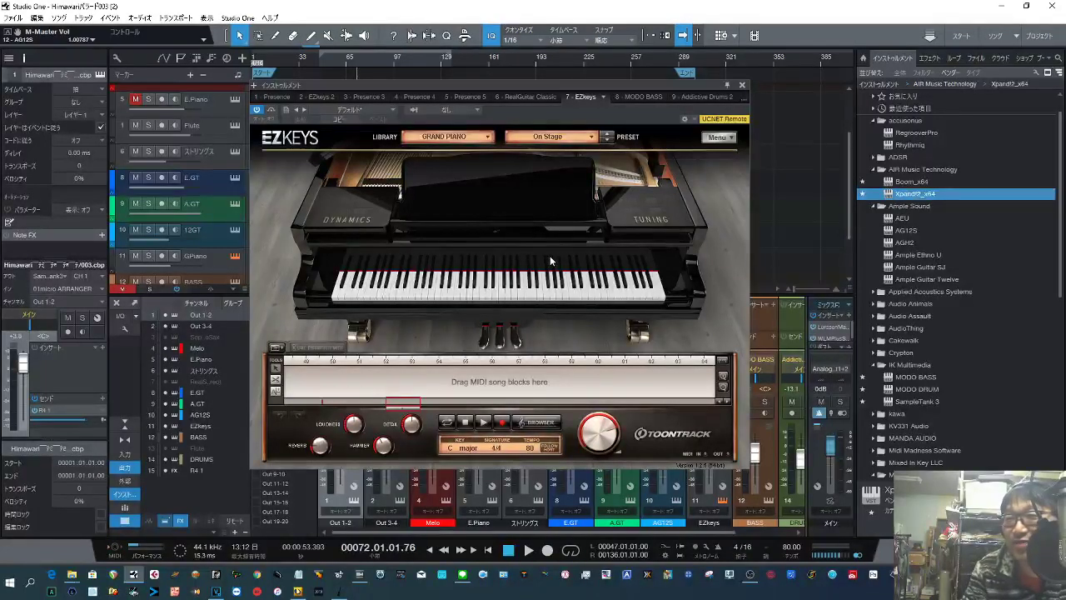
click(742, 87)
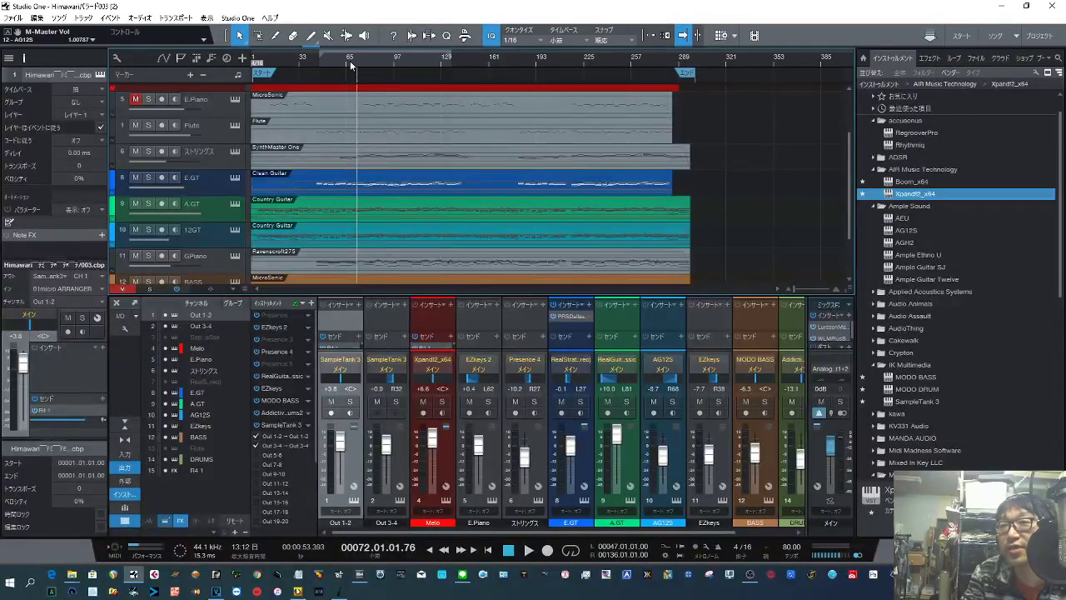
Solo the GPiano track and play it back from bar 66
click(149, 256)
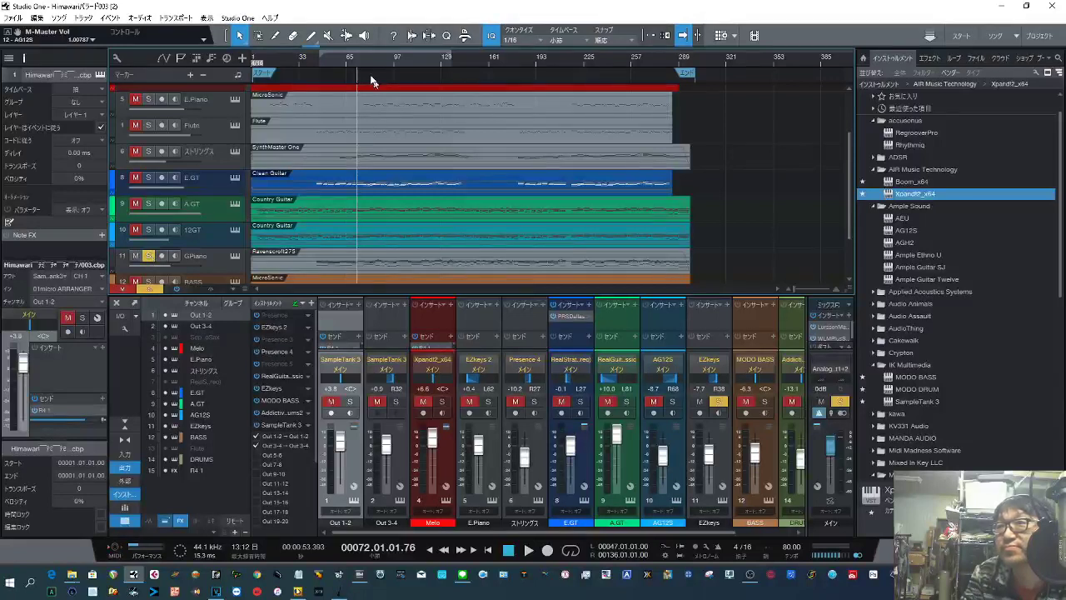
click(349, 65)
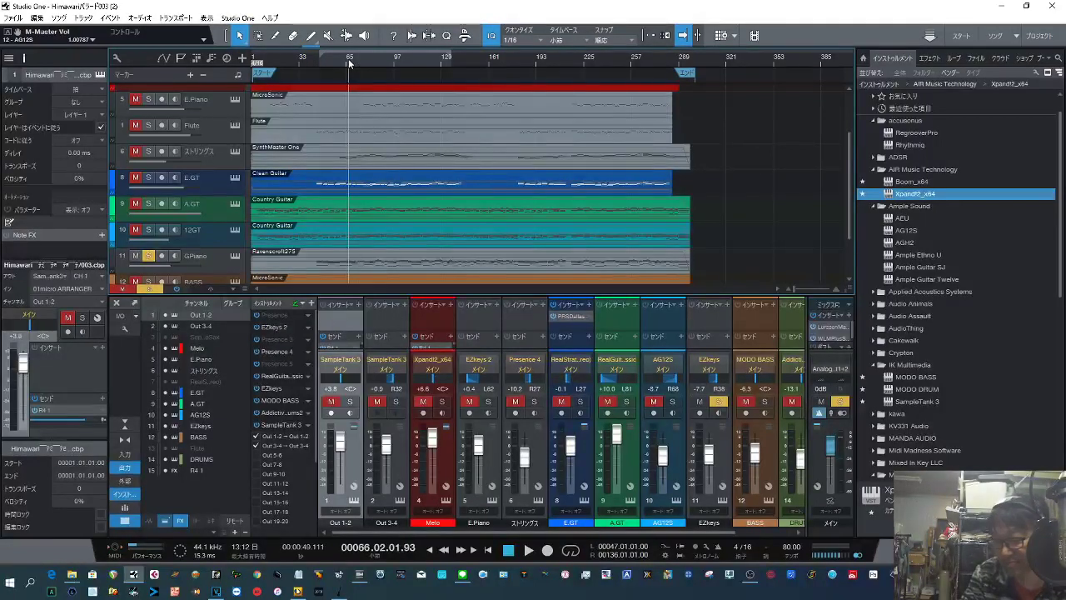
key(space)
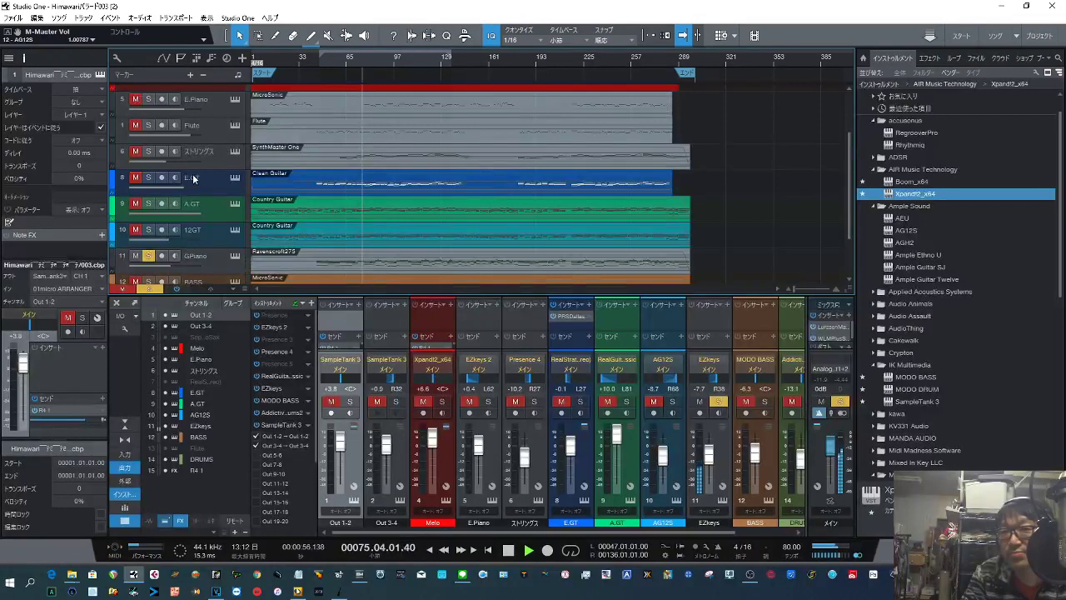
Solo the BASS track in place of GPiano and open its MODO BASS instrument
scroll(193, 178, down, 1)
scroll(193, 178, down, 1)
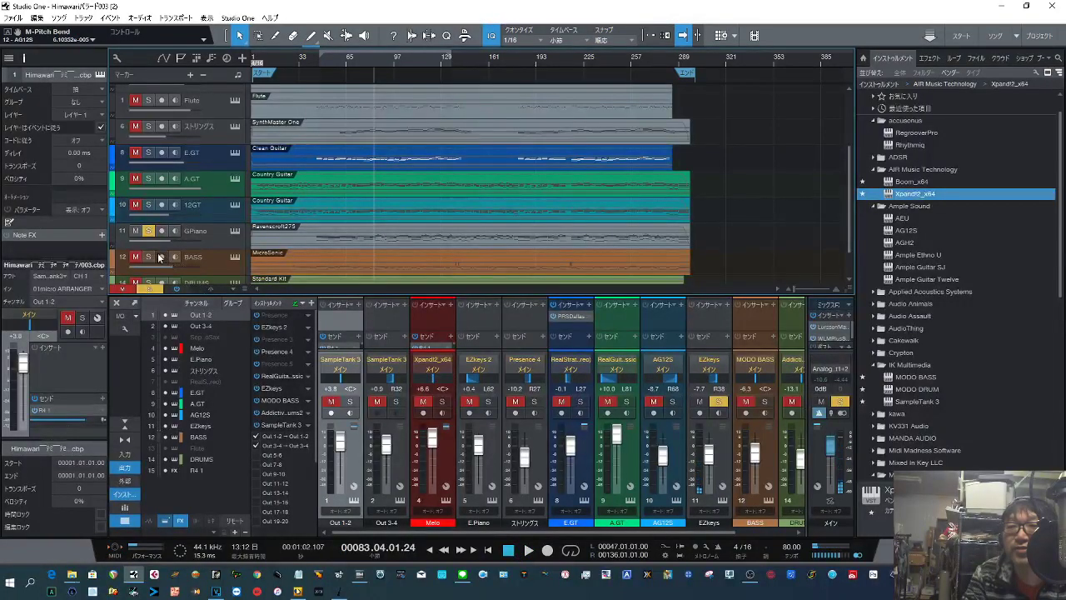
click(149, 257)
click(148, 231)
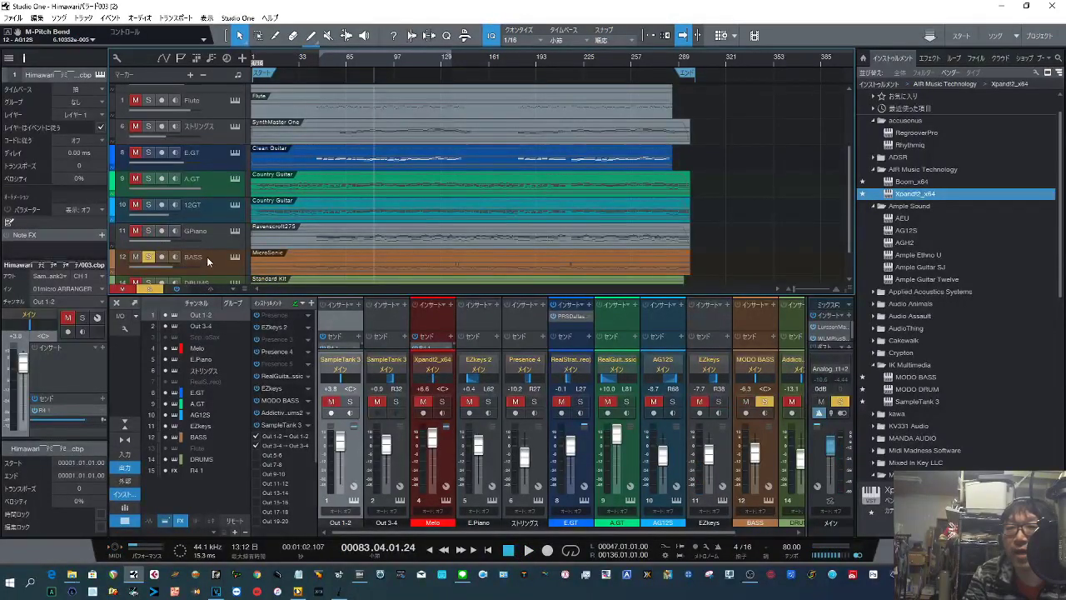
click(233, 257)
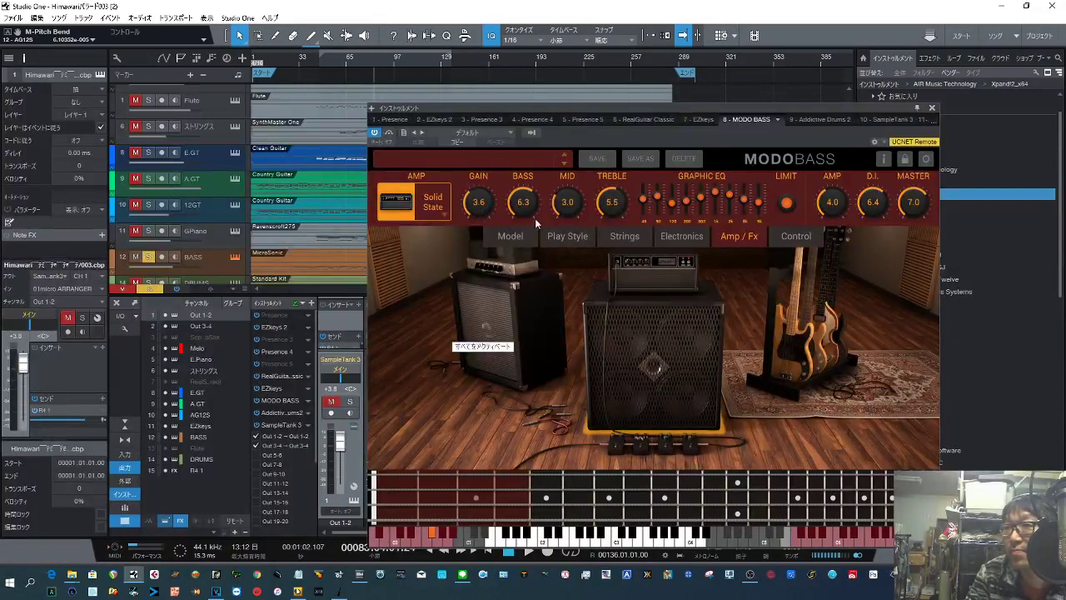
Inspect the MODO BASS Model and Amp / Fx pages, and play back the soloed BASS track before closing the instrument
click(509, 238)
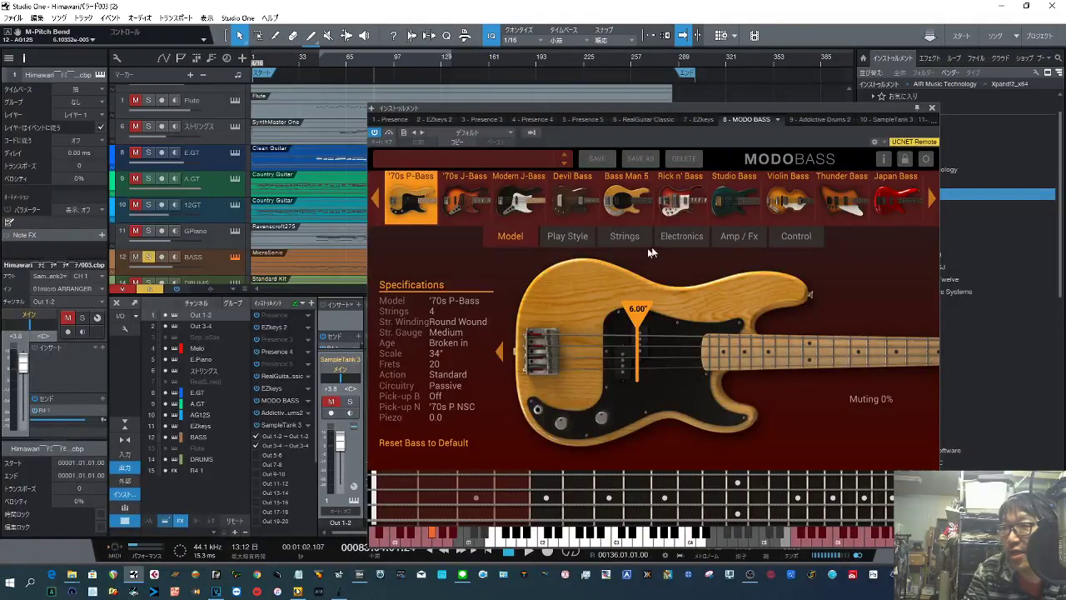
click(746, 236)
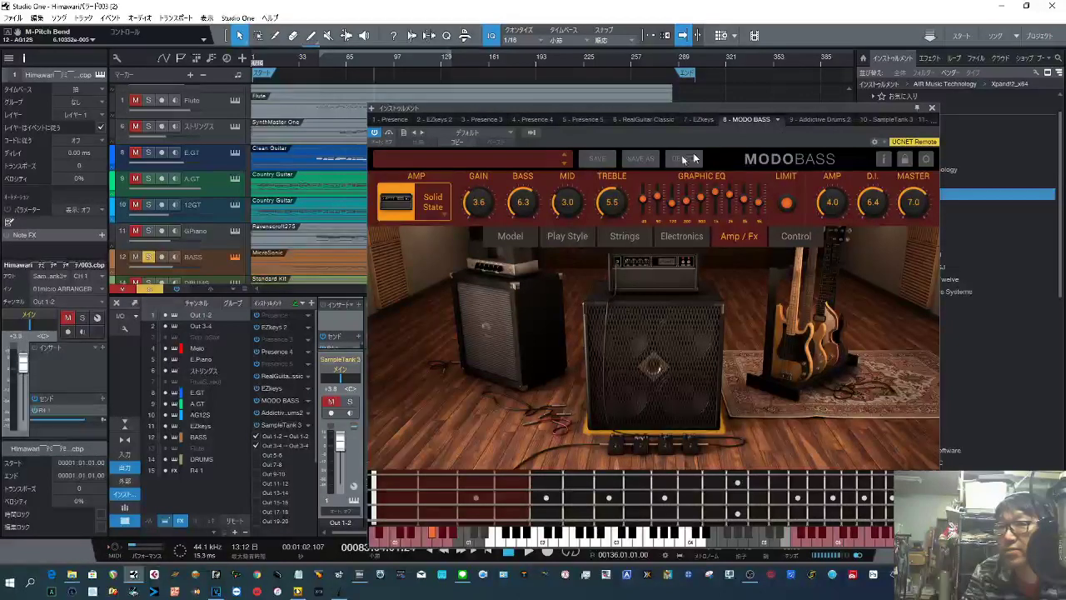
click(352, 60)
key(space)
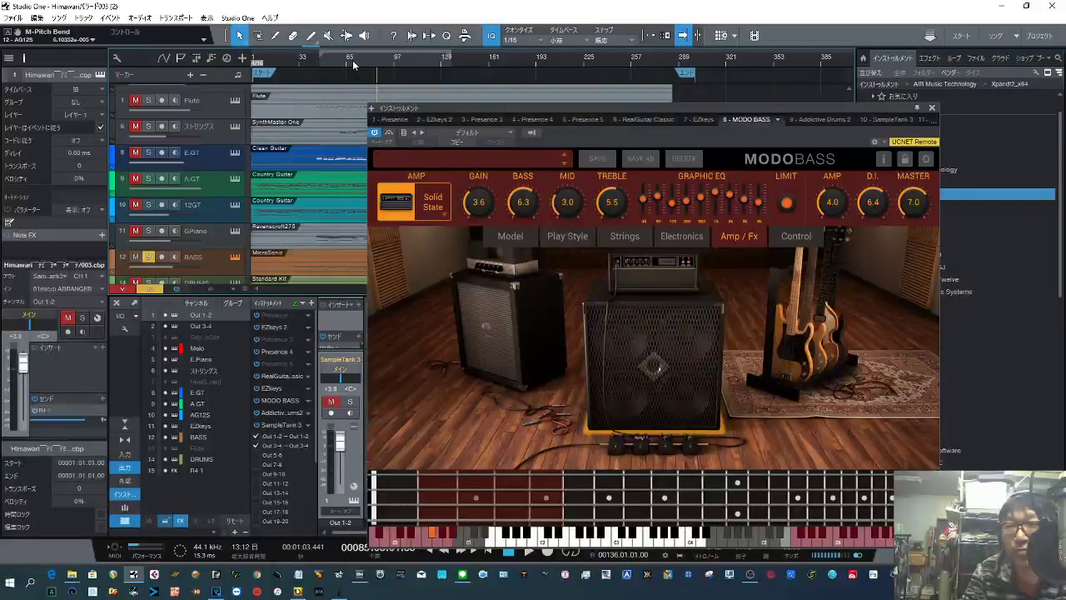
click(932, 110)
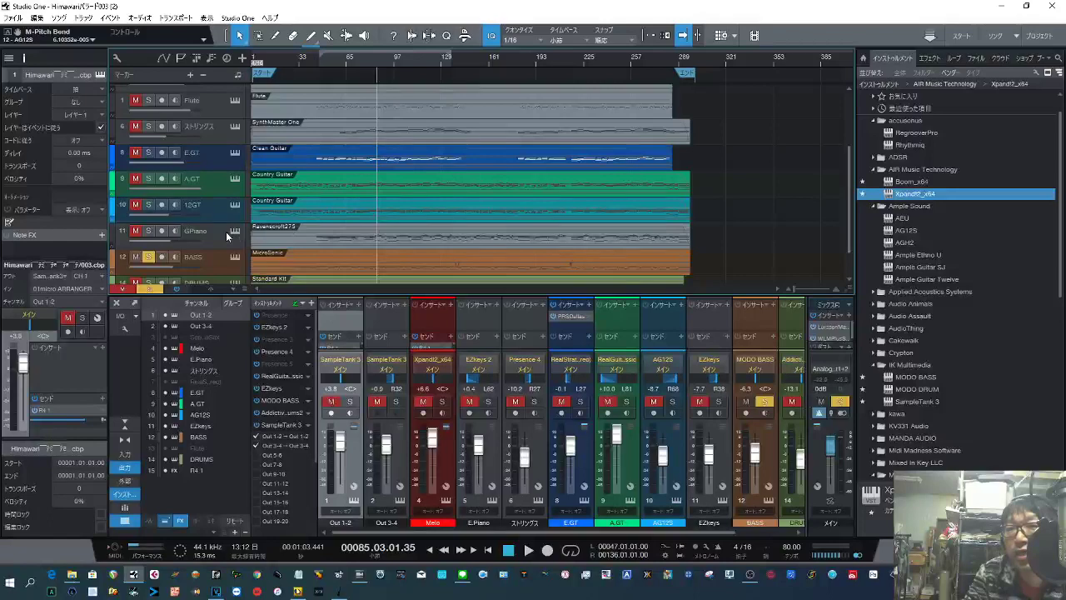
Open Addictive Drums 2 on the DRUMS track and solo DRUMS in place of BASS while playing from bar 66
scroll(225, 236, down, 2)
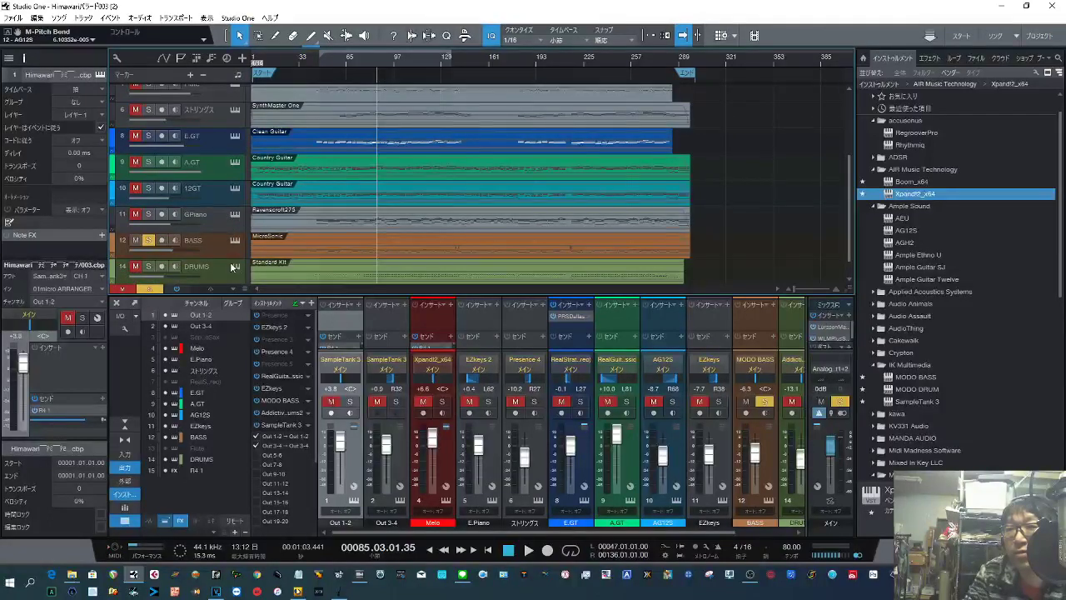
click(236, 268)
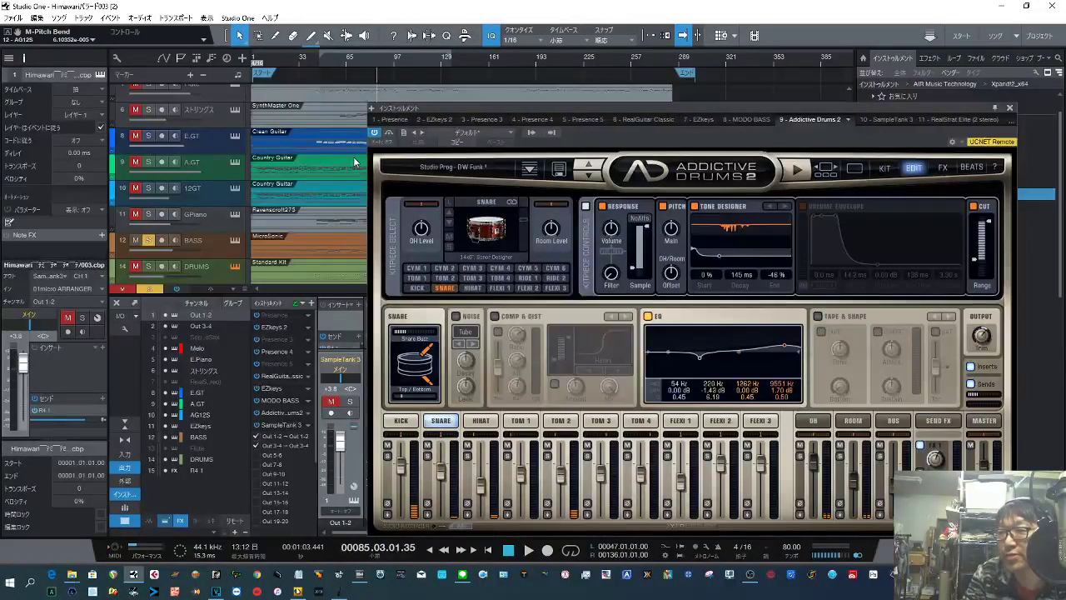
click(348, 60)
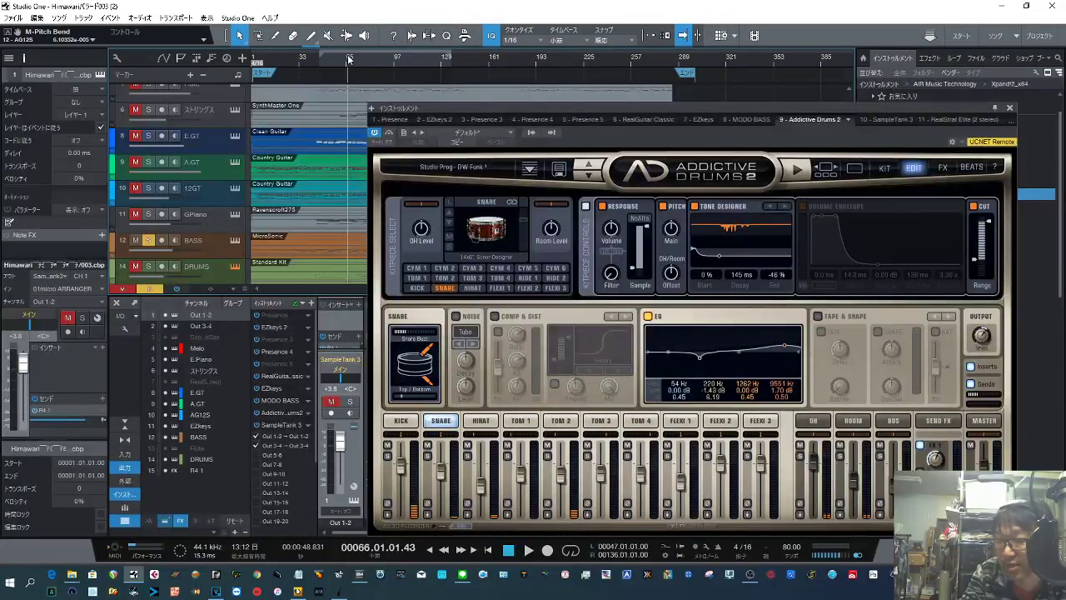
key(space)
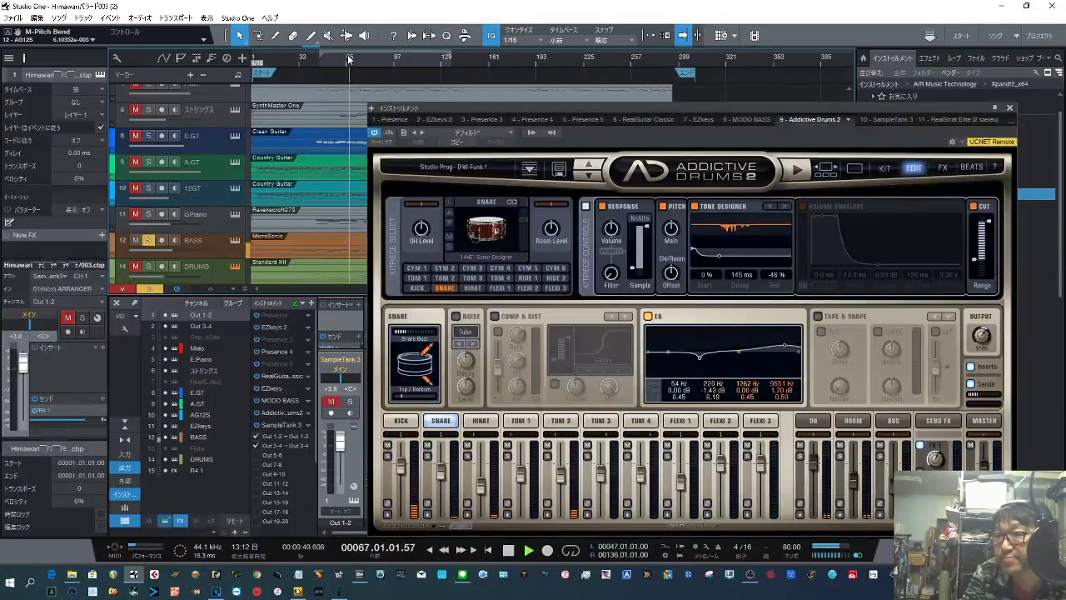
click(149, 266)
click(149, 240)
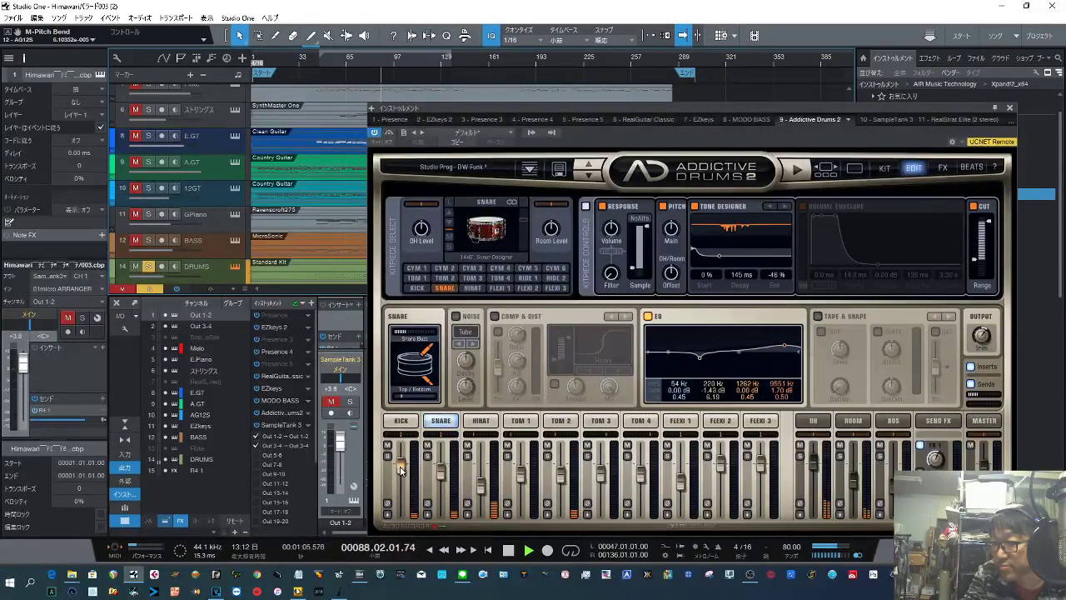
Lower the kick level to -3.89 dB and adjust the snare level in Addictive Drums 2, and close it
mouse_move(400, 470)
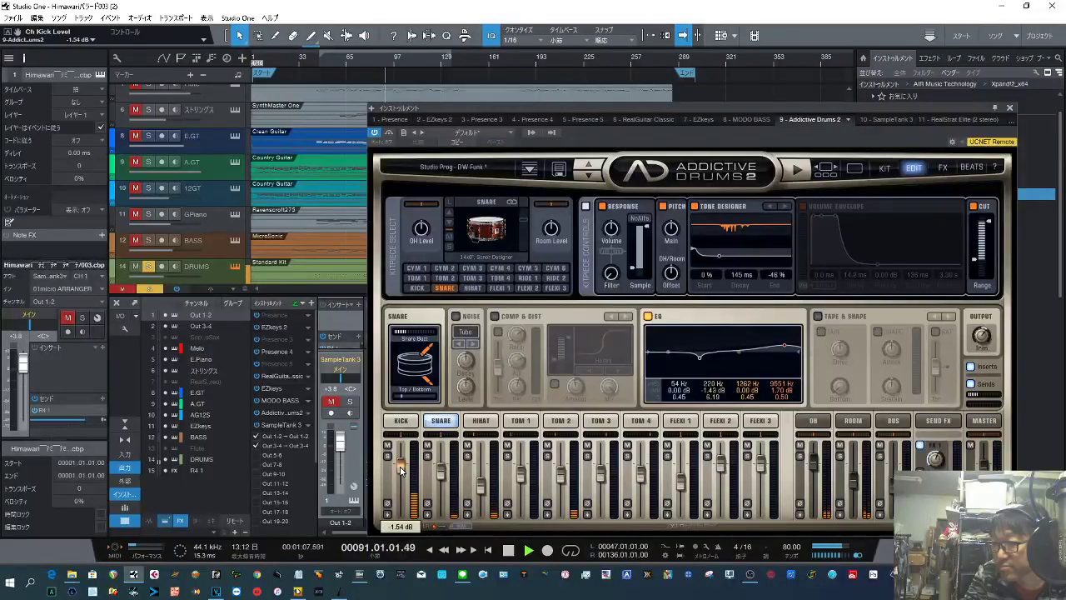
drag(399, 470, 400, 473)
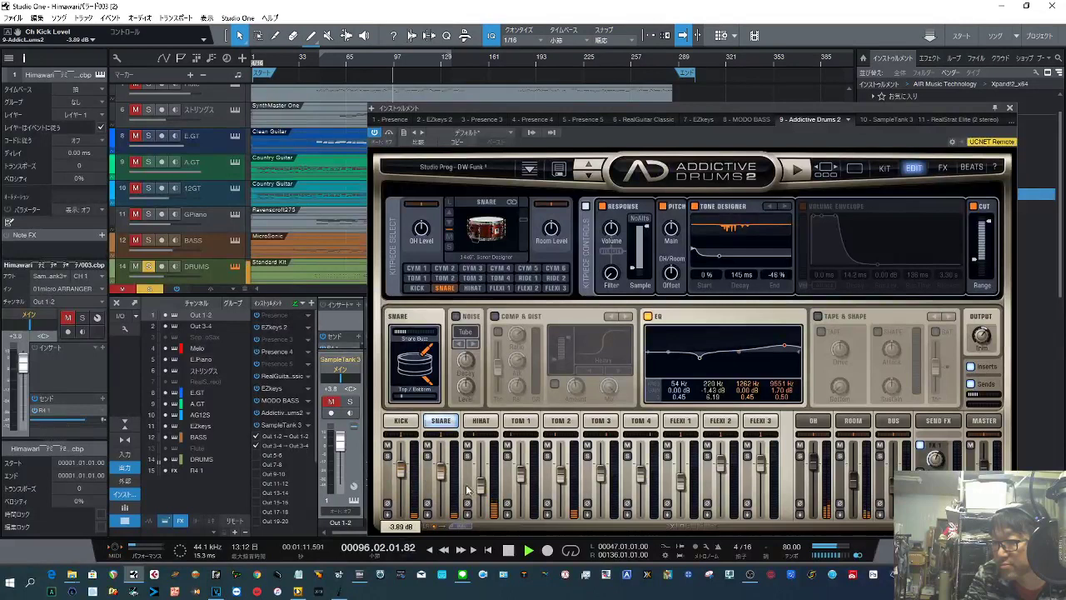
drag(440, 471, 441, 477)
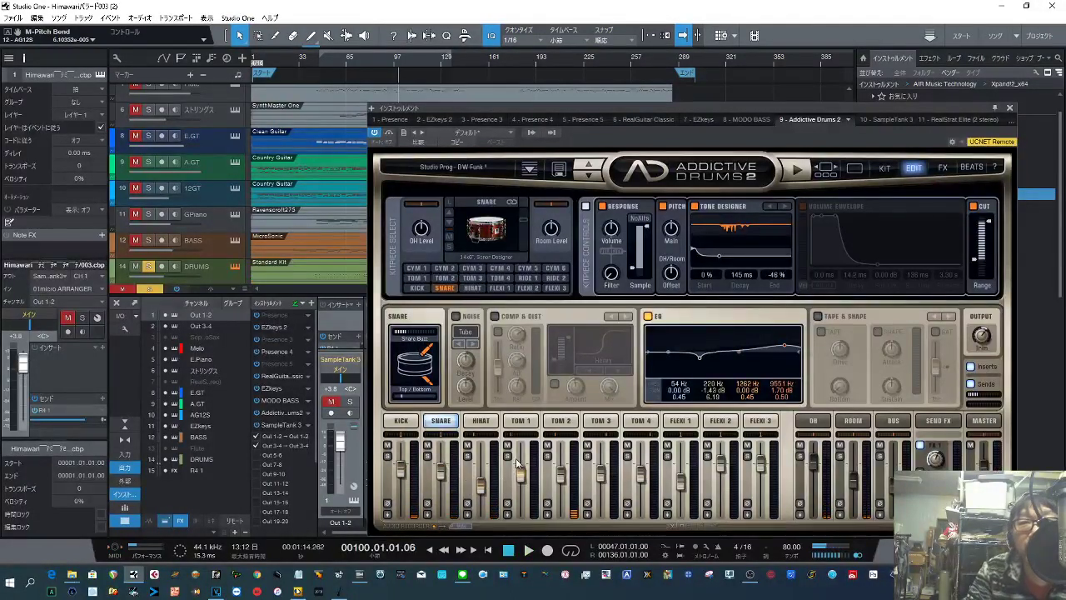
click(1009, 109)
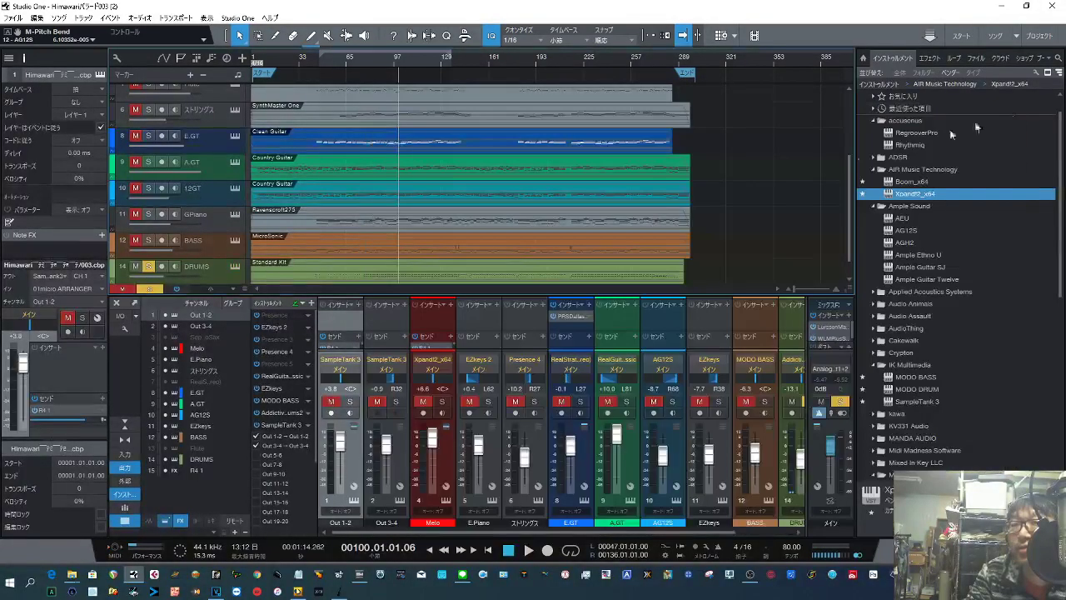
Play back the Melo track soloed in place of DRUMS from bar 69, and take it out of solo
click(149, 267)
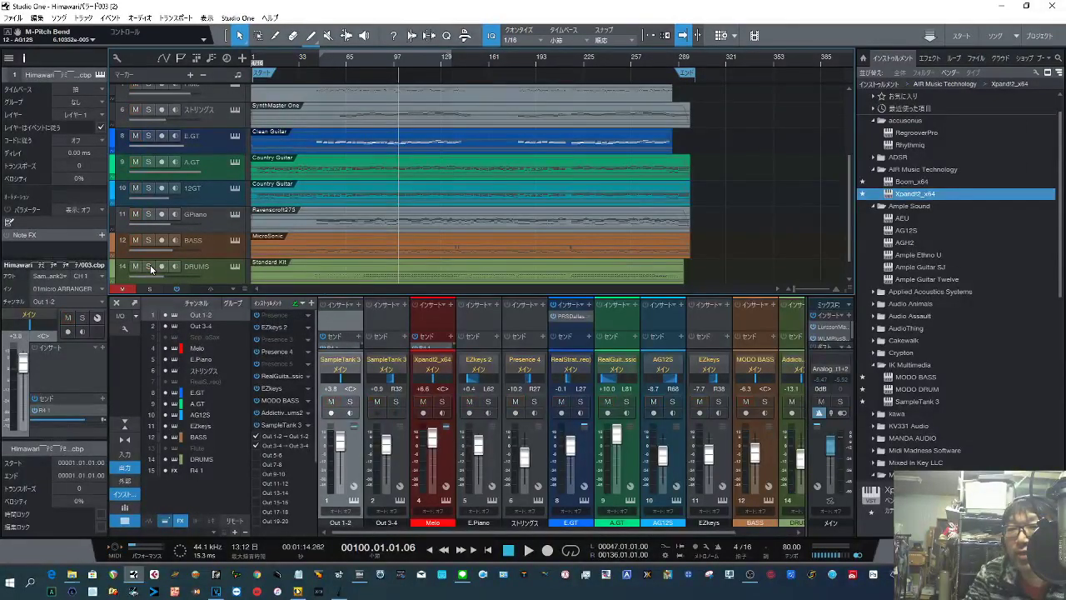
scroll(312, 265, down, 1)
scroll(312, 261, up, 6)
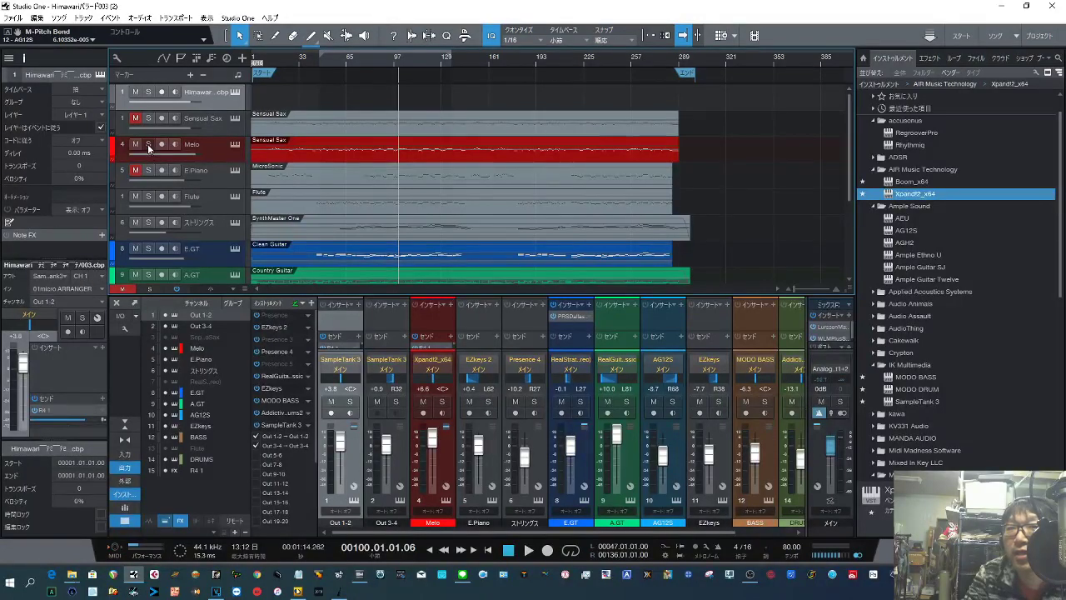
click(148, 144)
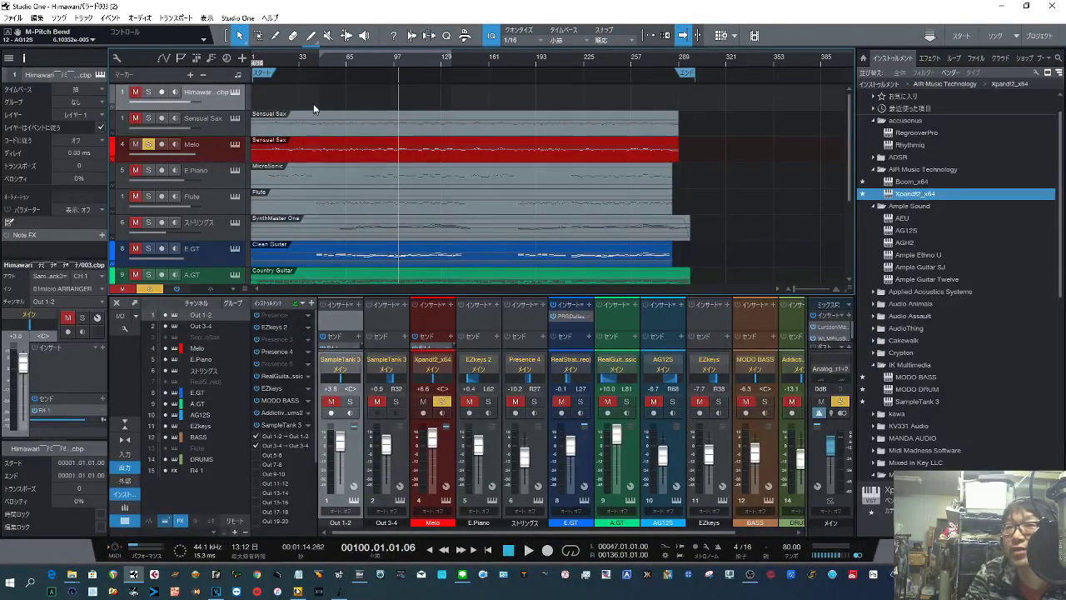
click(352, 58)
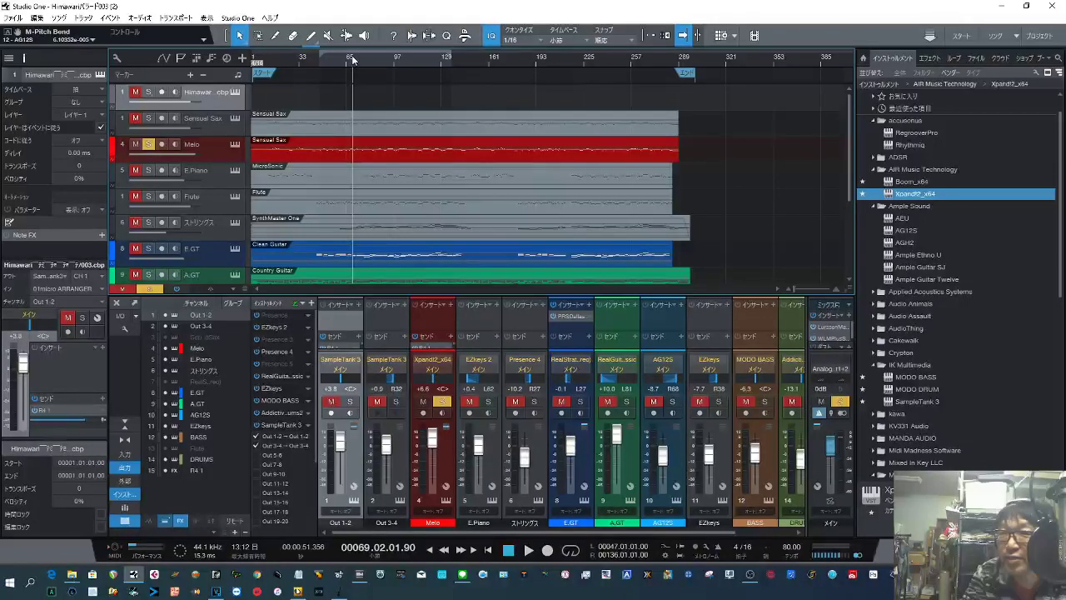
key(space)
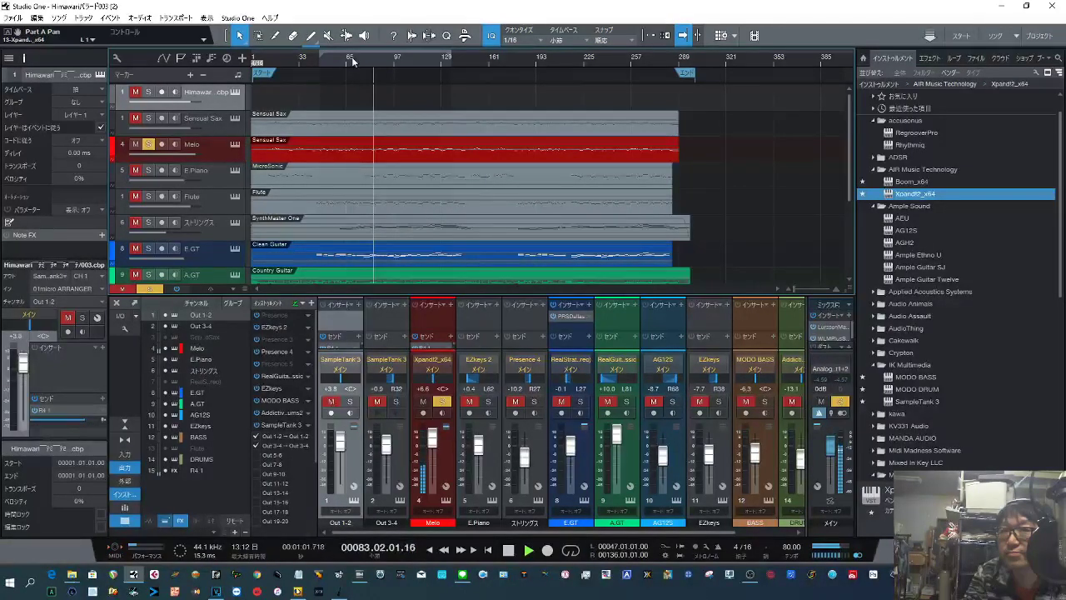
click(148, 144)
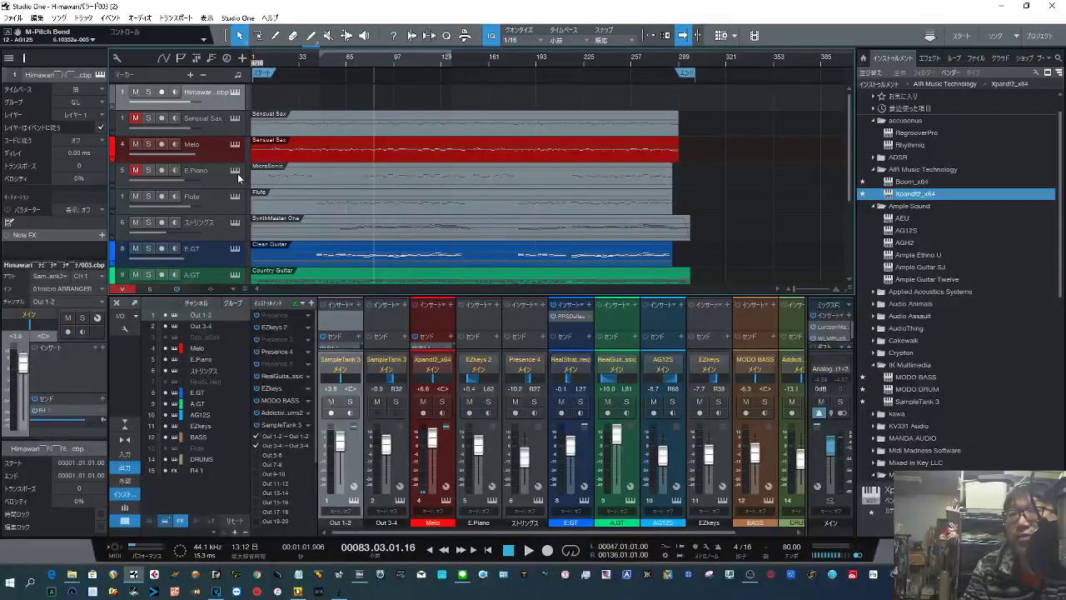
Unmute the E.Piano track and play the full arrangement from bar 4
click(257, 61)
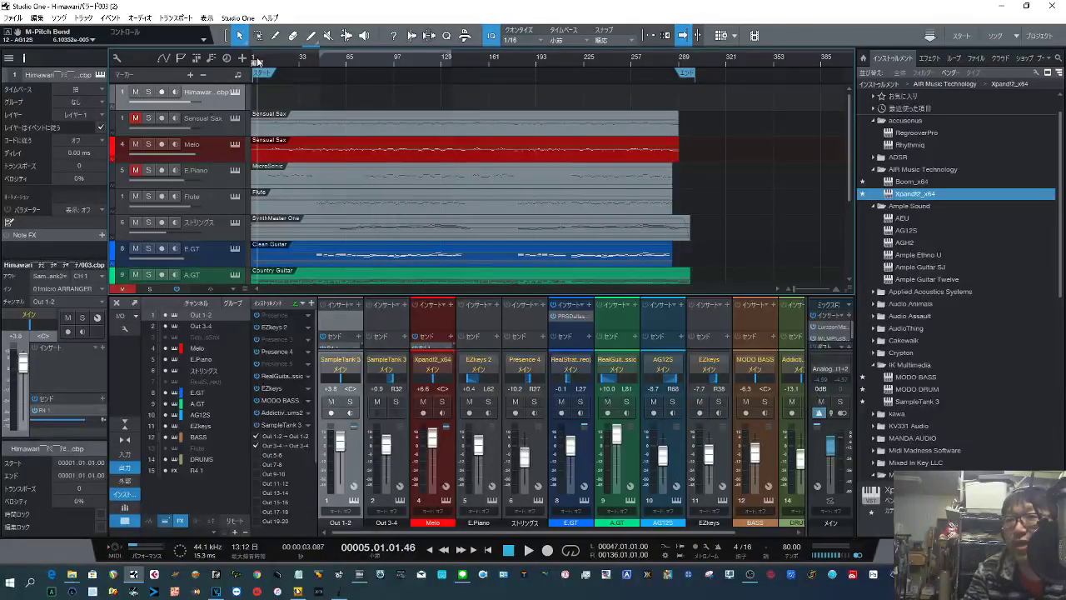
click(257, 61)
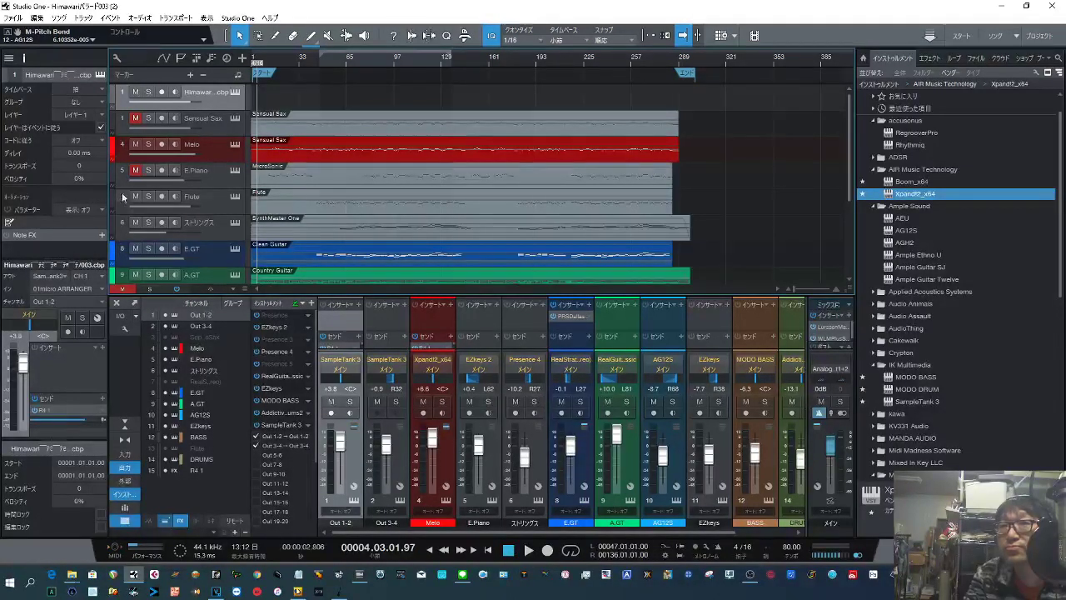
click(136, 171)
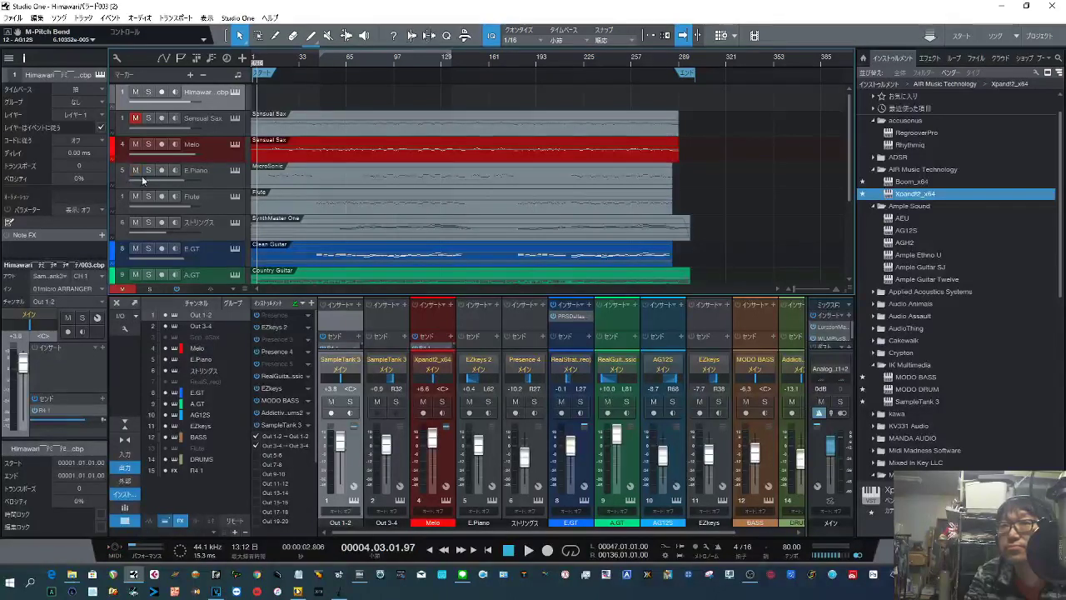
click(528, 551)
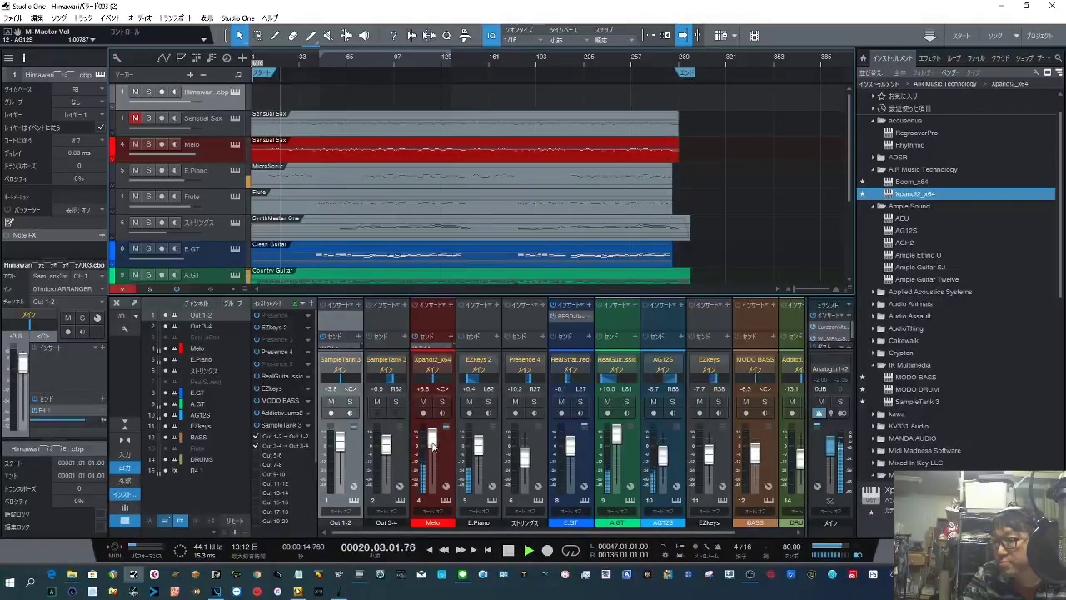
Set the Melo channel's volume to +4.3 dB and the E.Piano channel's volume to -0.1 dB during playback
click(431, 442)
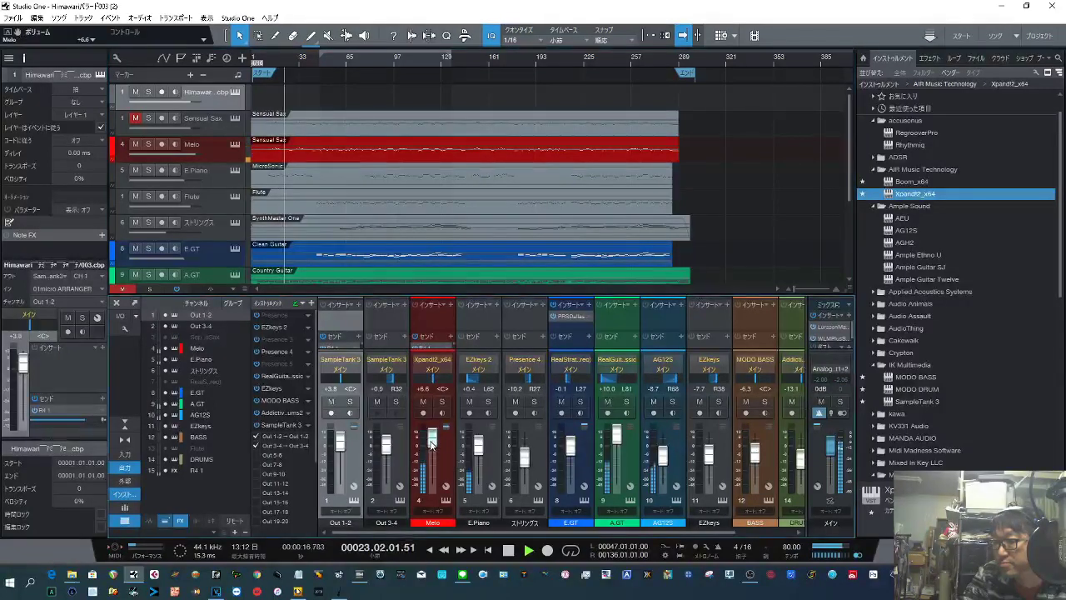
drag(432, 442, 431, 445)
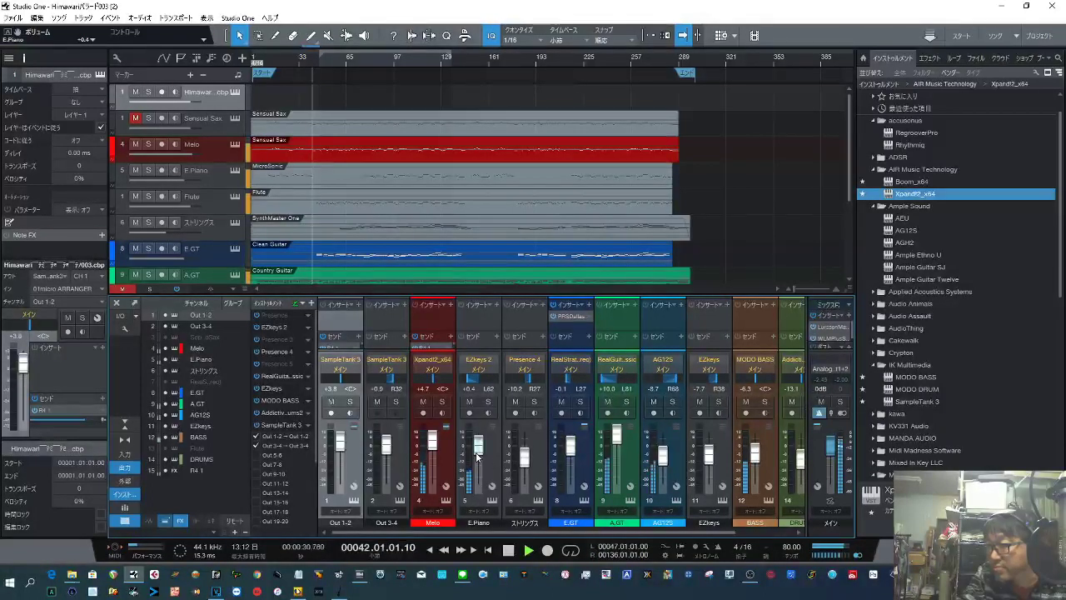
scroll(481, 463, down, 2)
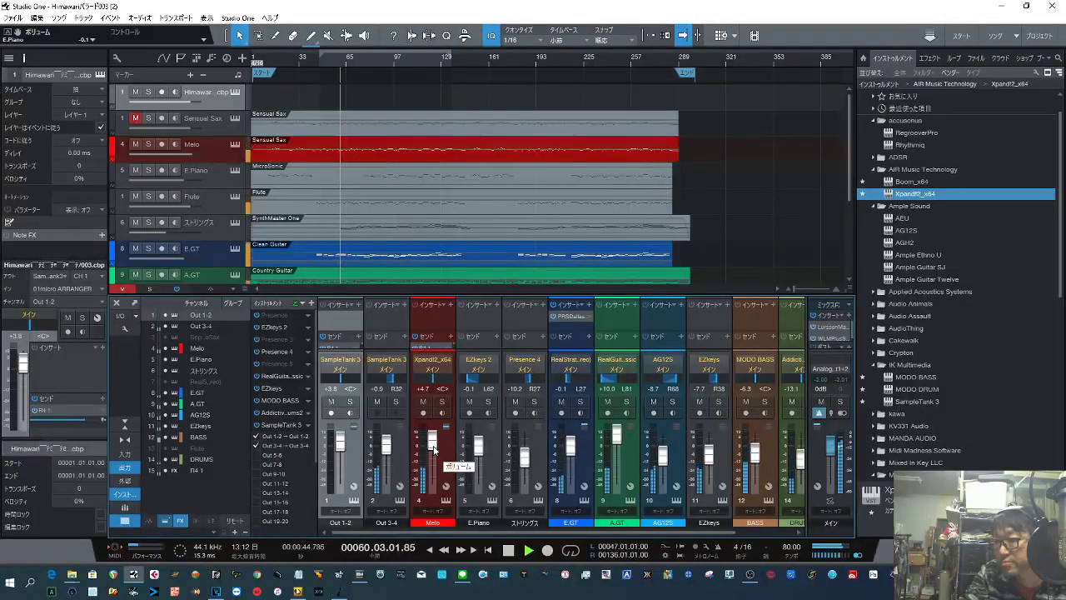
drag(433, 449, 432, 450)
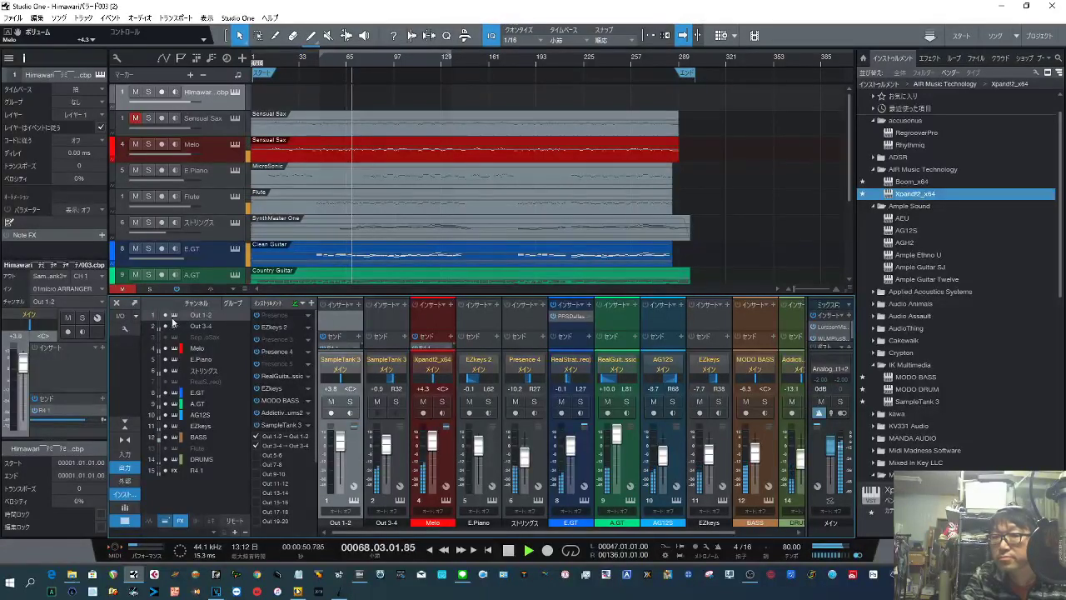
click(125, 329)
click(128, 329)
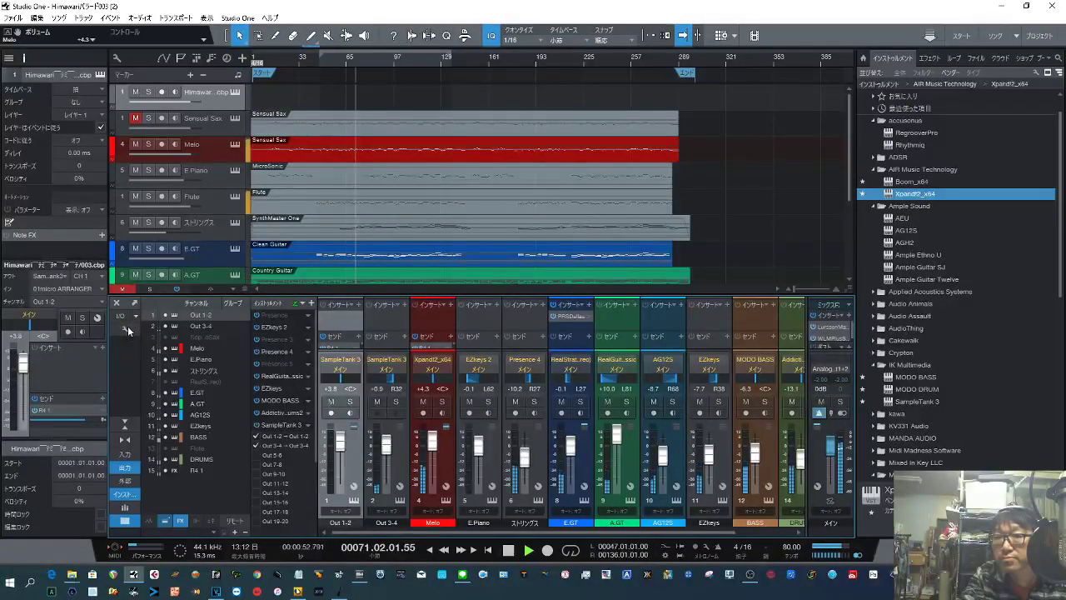
click(121, 317)
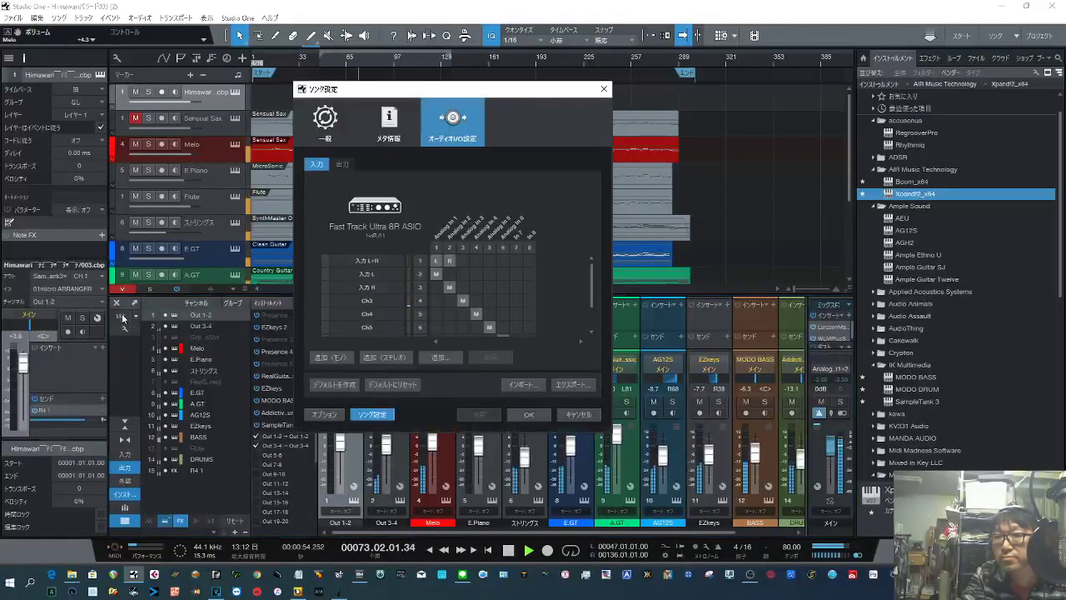
click(605, 90)
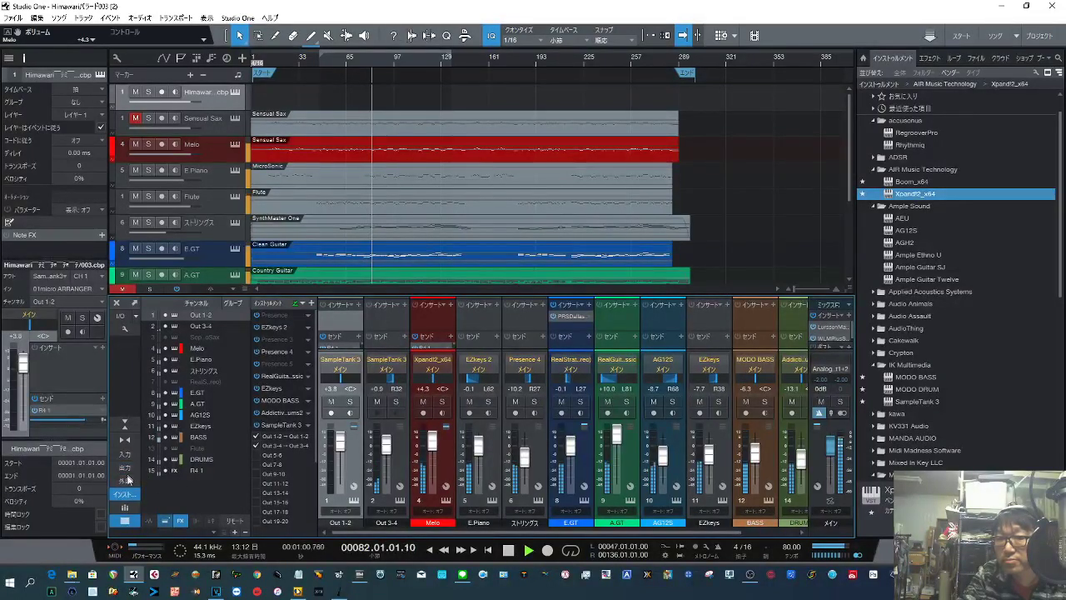
Hide the instrument list in the mixer, and try the narrow channel layout before restoring the wide one
click(125, 494)
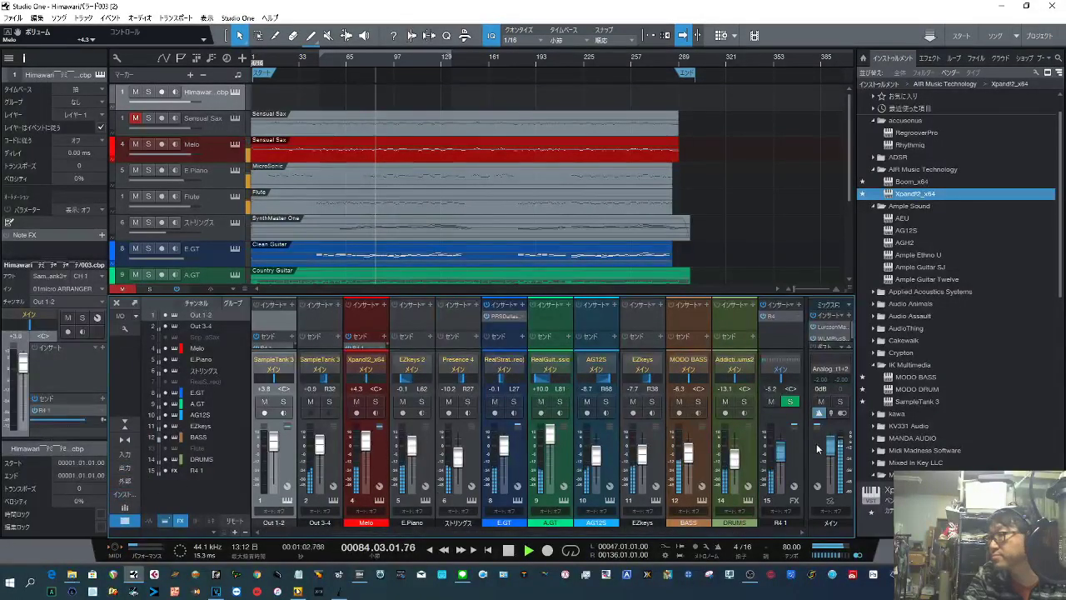
click(132, 439)
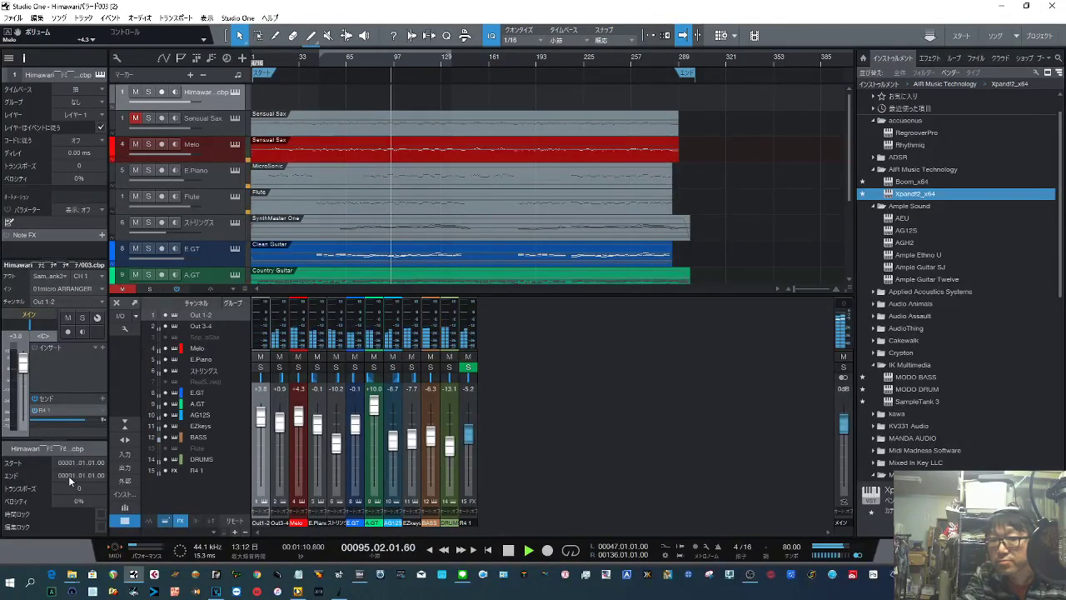
click(129, 439)
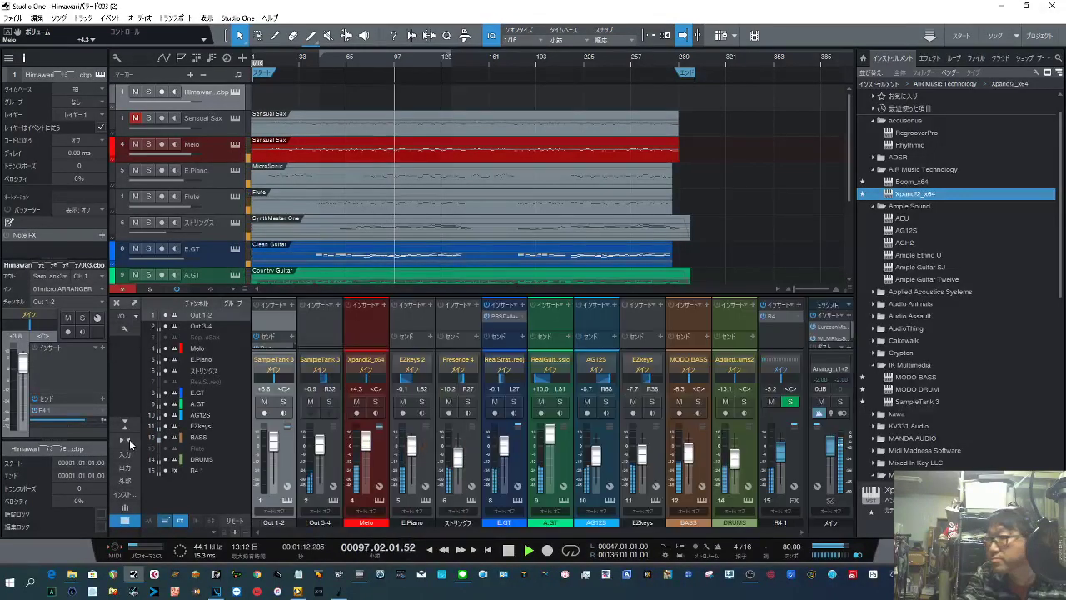
Open the Lurssen Mastering Console and WLM Plus Stereo inserts on the main output, and place the loudness meter beside the console
click(830, 329)
click(830, 339)
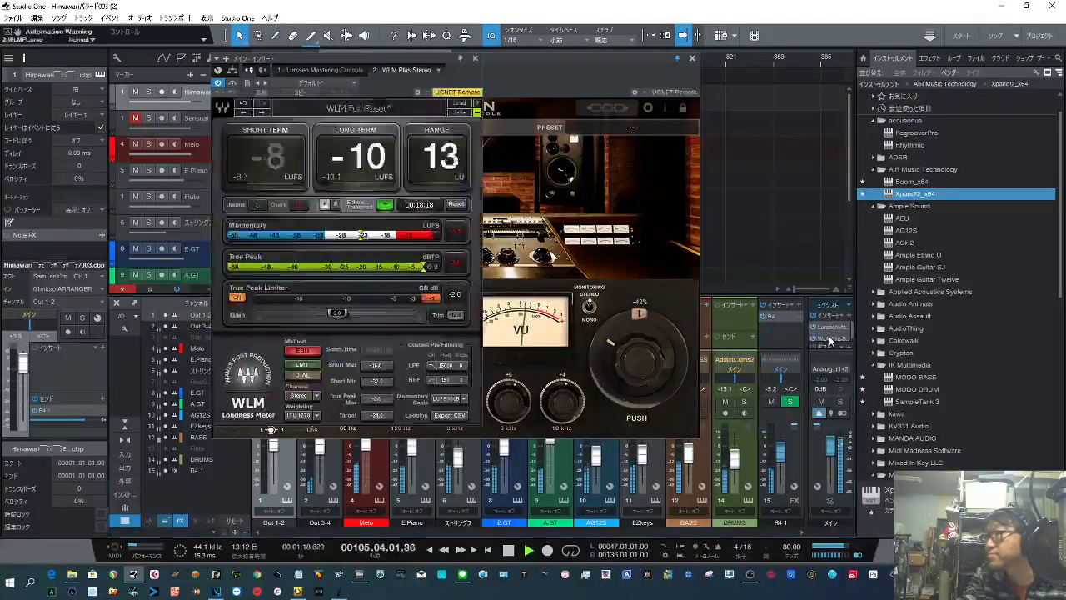
drag(398, 61, 899, 169)
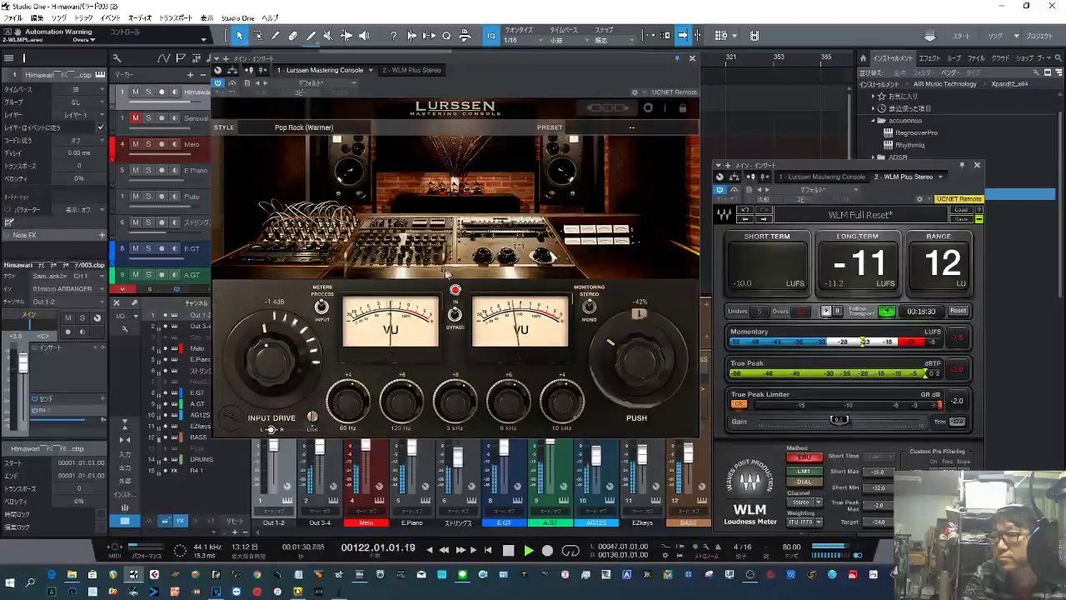
Set the Lurssen Mastering Console's input drive to -1.3 dB and its push to -30% during playback
click(268, 361)
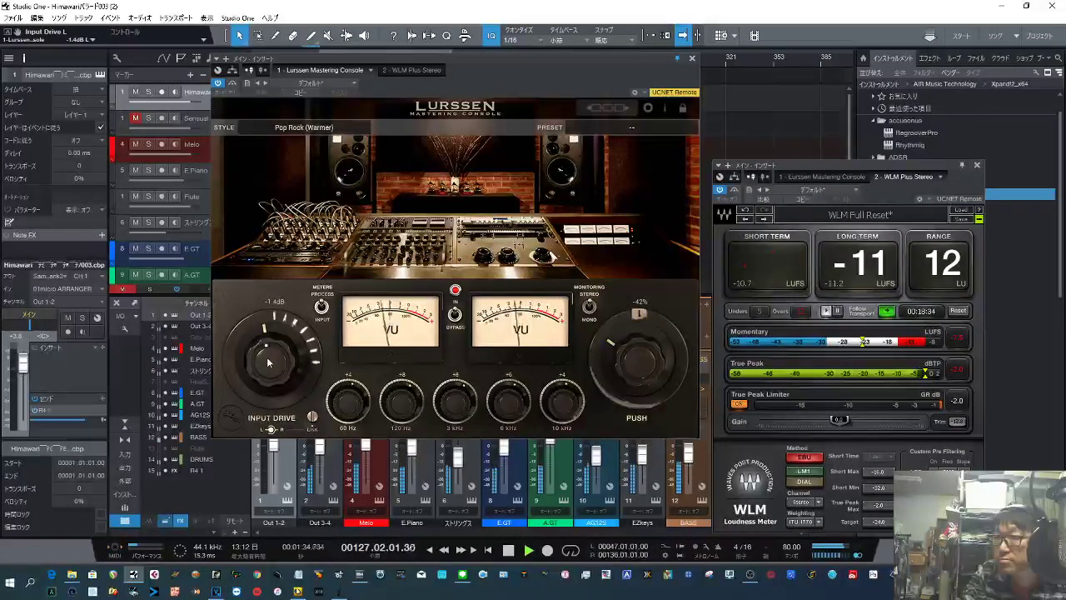
drag(268, 361, 269, 360)
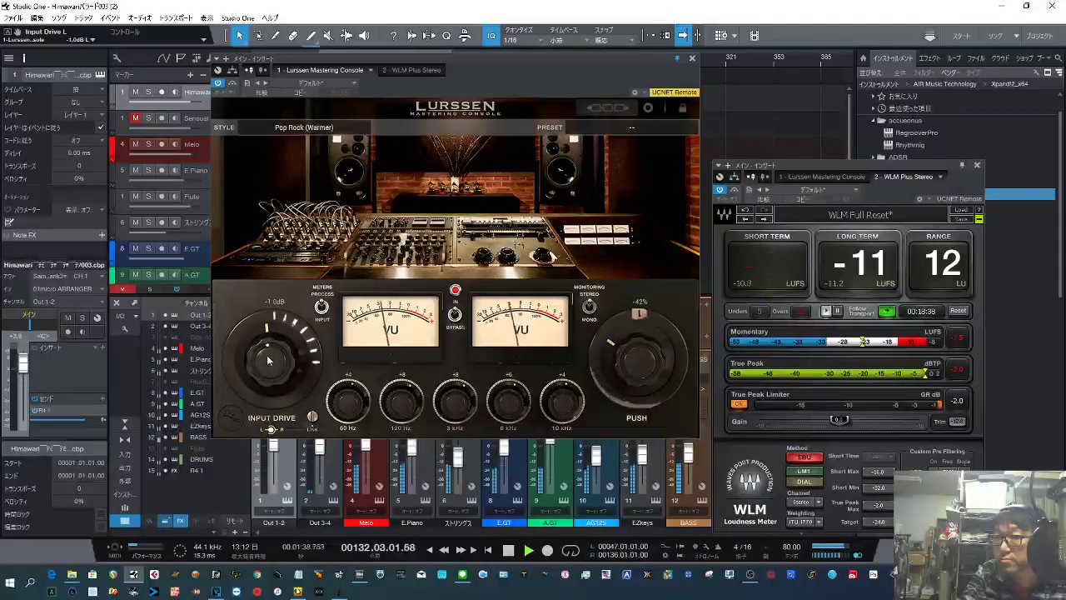
scroll(268, 362, down, 1)
scroll(625, 353, up, 1)
scroll(624, 352, up, 2)
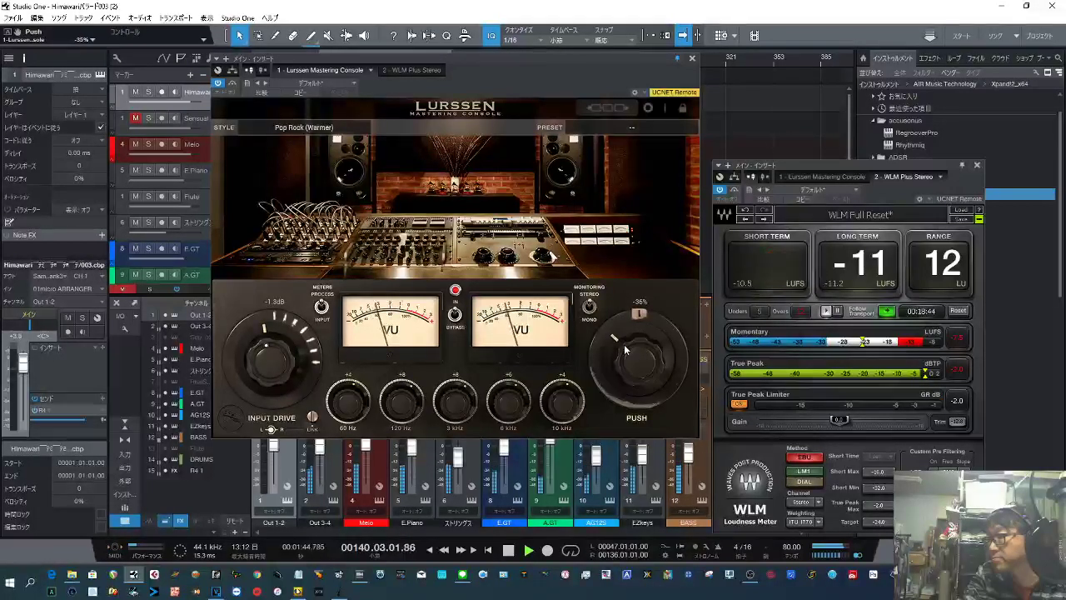
scroll(624, 342, up, 2)
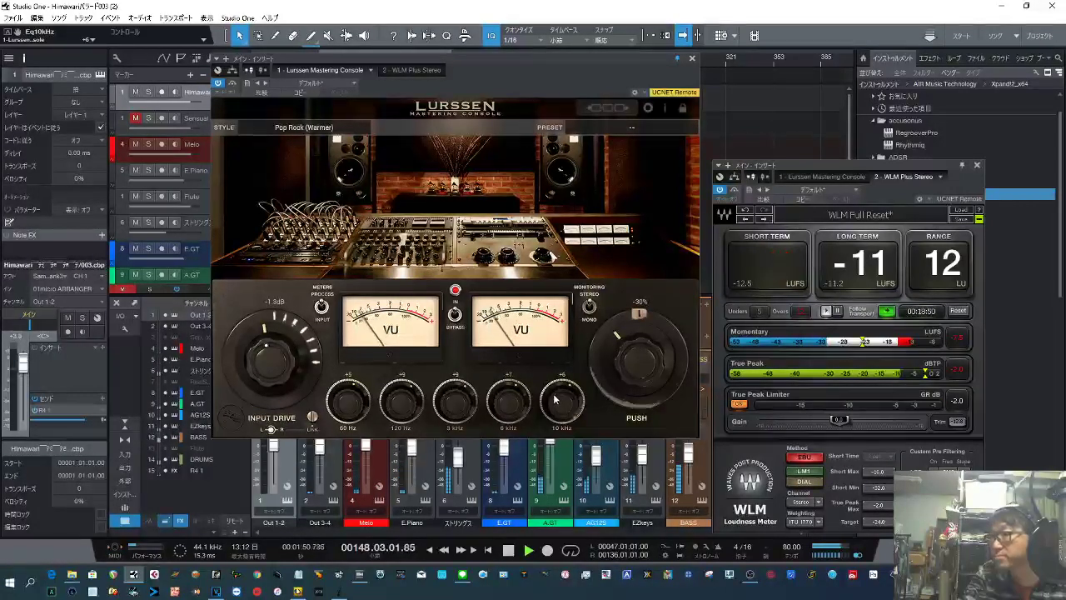
Raise the mastering console's EQ bands, setting 60 Hz and 10 kHz to +8, and close the console
scroll(560, 402, up, 1)
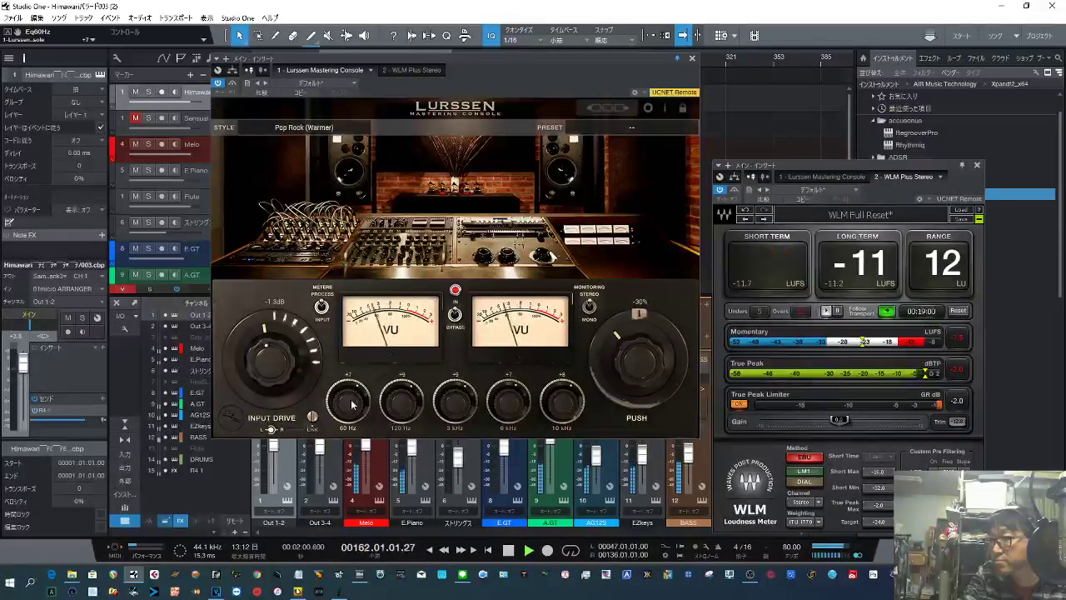
scroll(352, 404, up, 1)
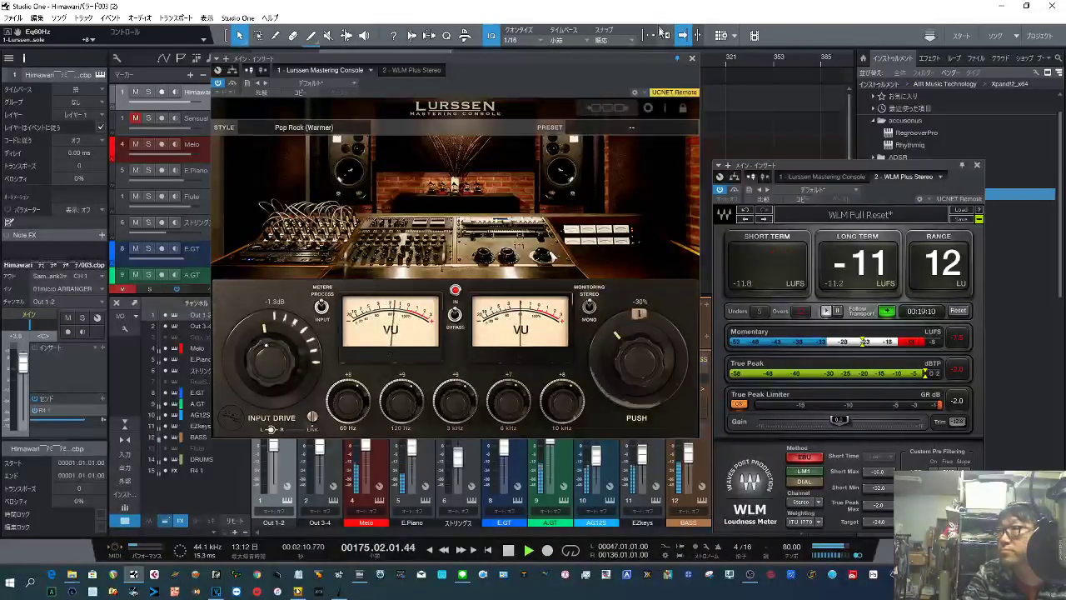
click(691, 59)
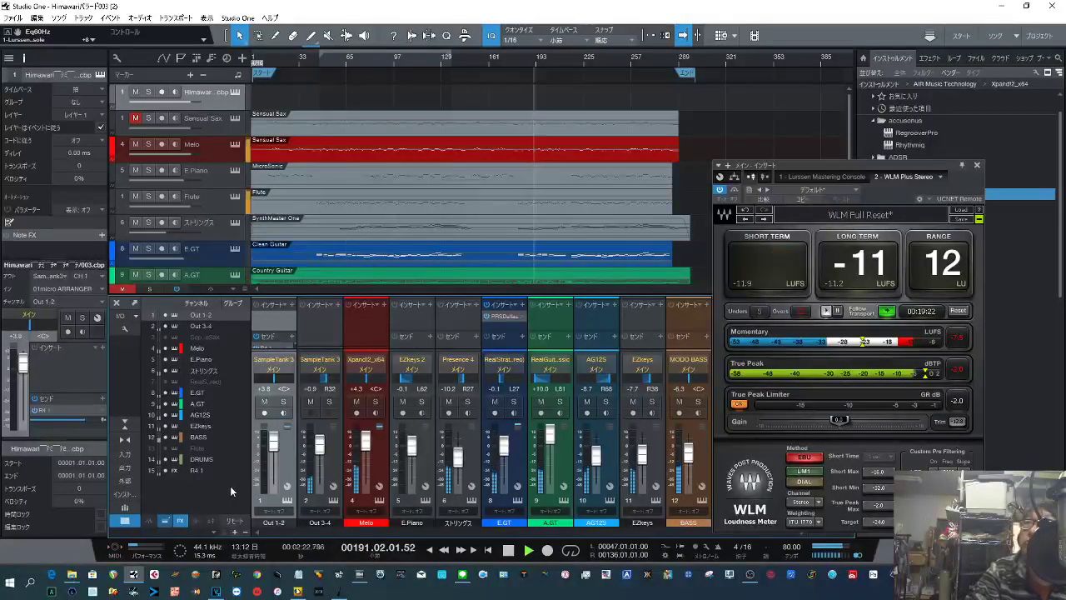
Examine the notes of the Sensual Sax, strings, E.GT, A.GT, GPiano and BASS parts during playback, ending on E.GT
double_click(465, 125)
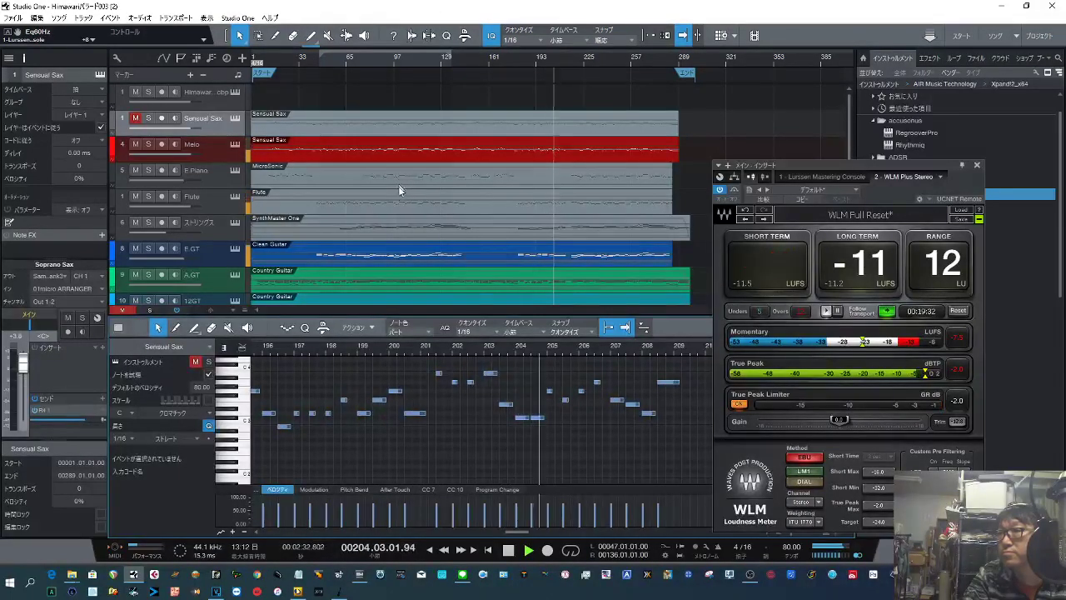
click(398, 222)
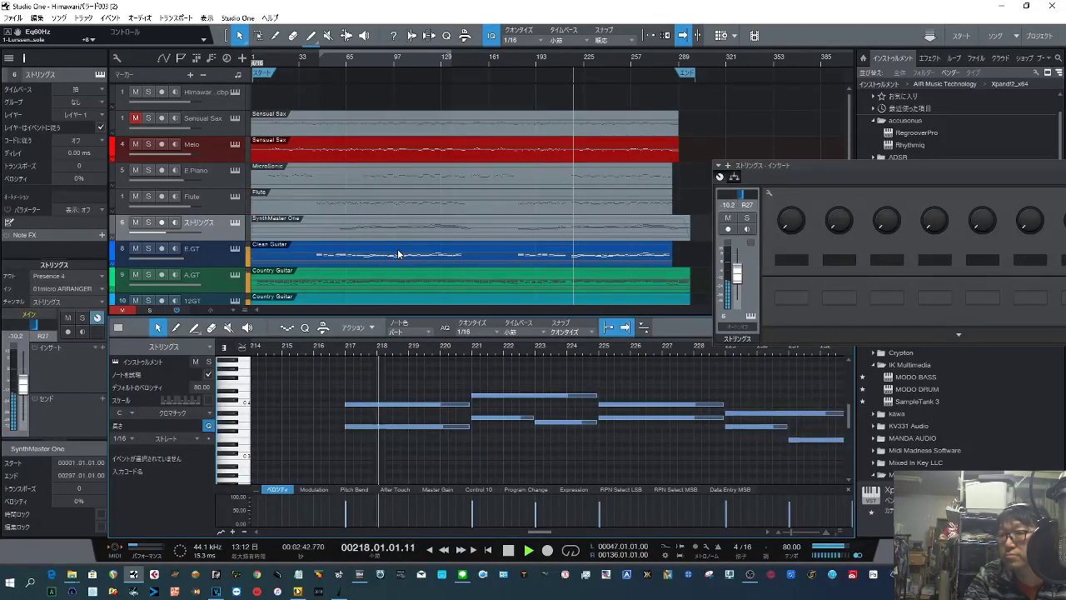
click(397, 255)
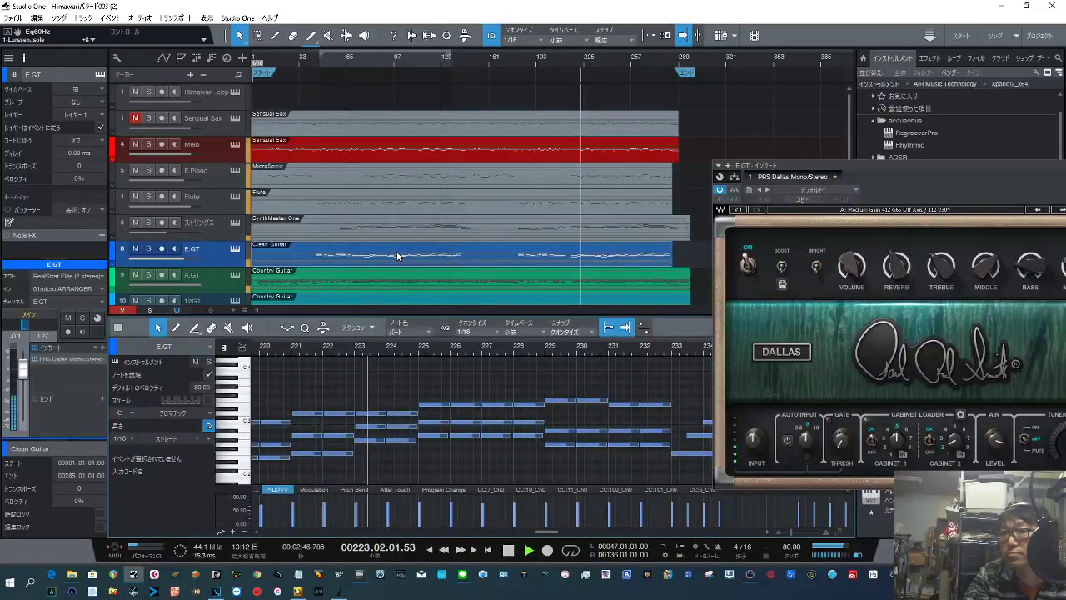
scroll(208, 238, down, 2)
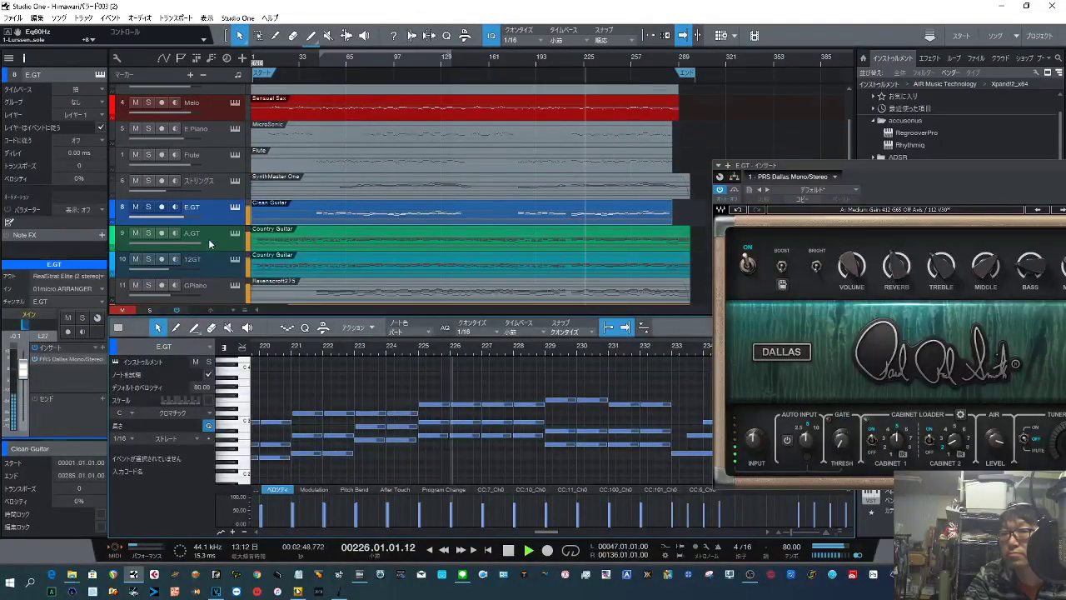
click(415, 238)
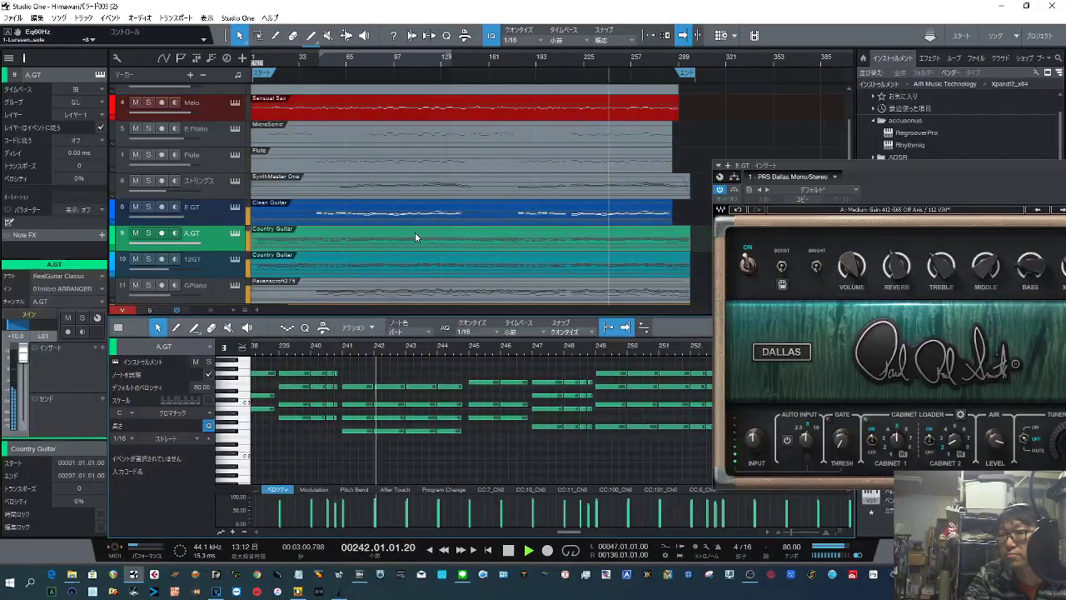
click(415, 291)
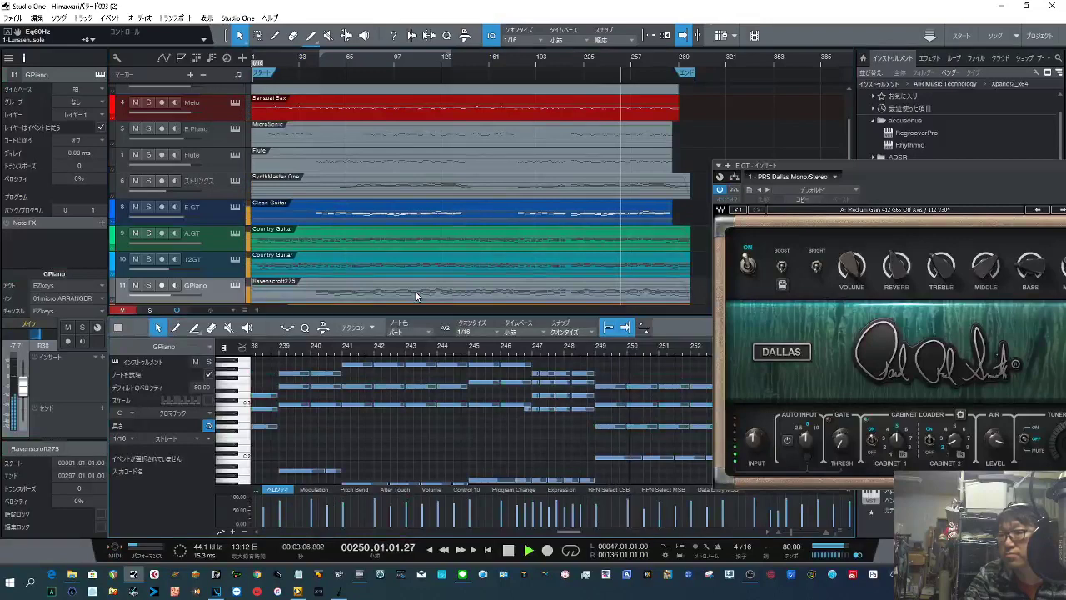
scroll(410, 212, down, 3)
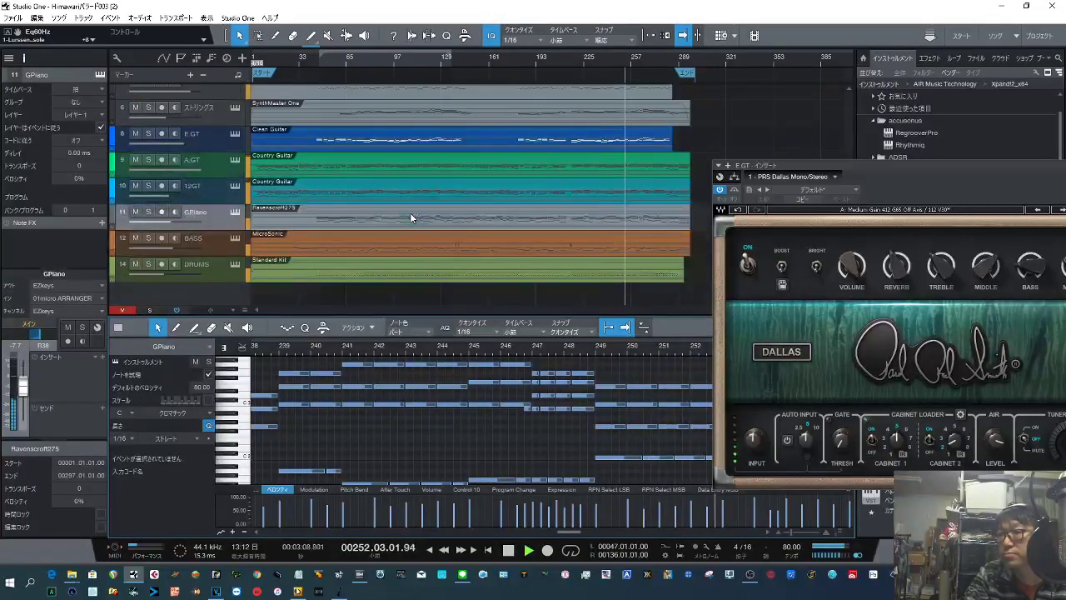
click(400, 247)
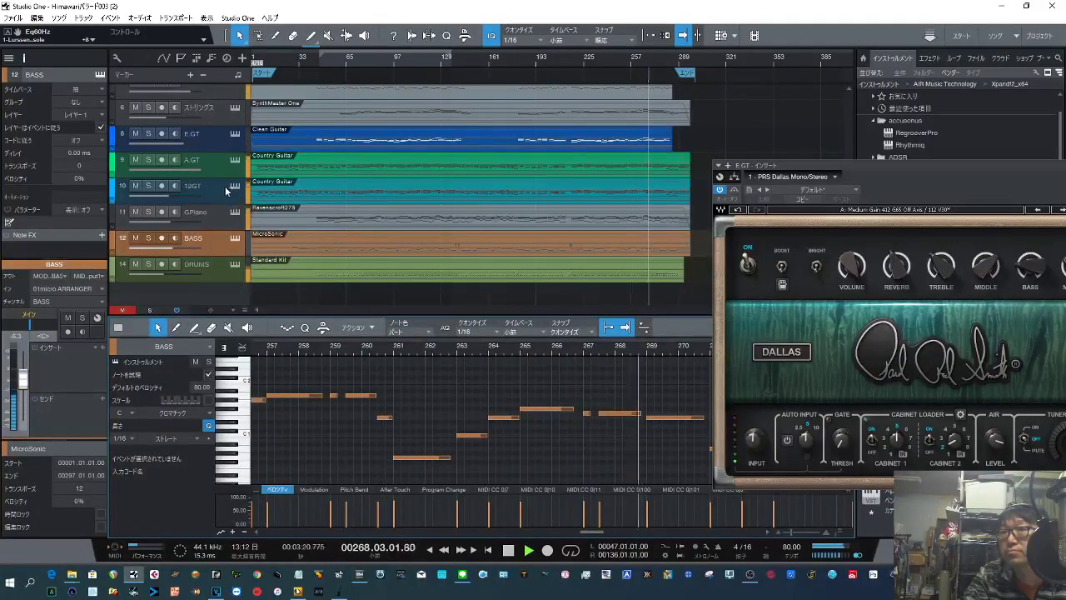
click(213, 133)
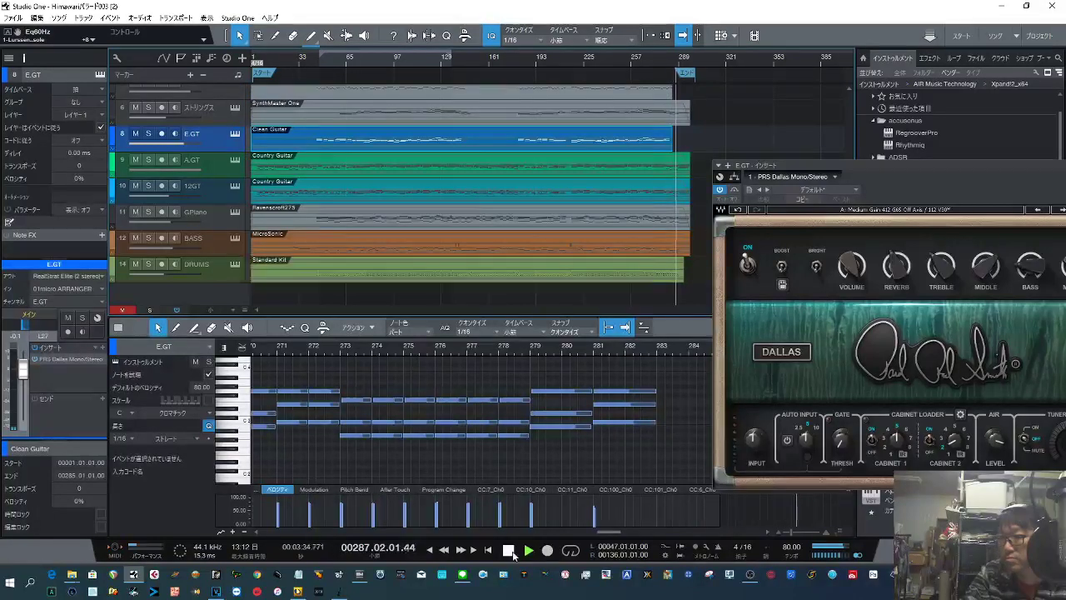
Stop playback with the mixer shown again, and move the E.GT track's PRS Dallas amp window fully into view
key(F3)
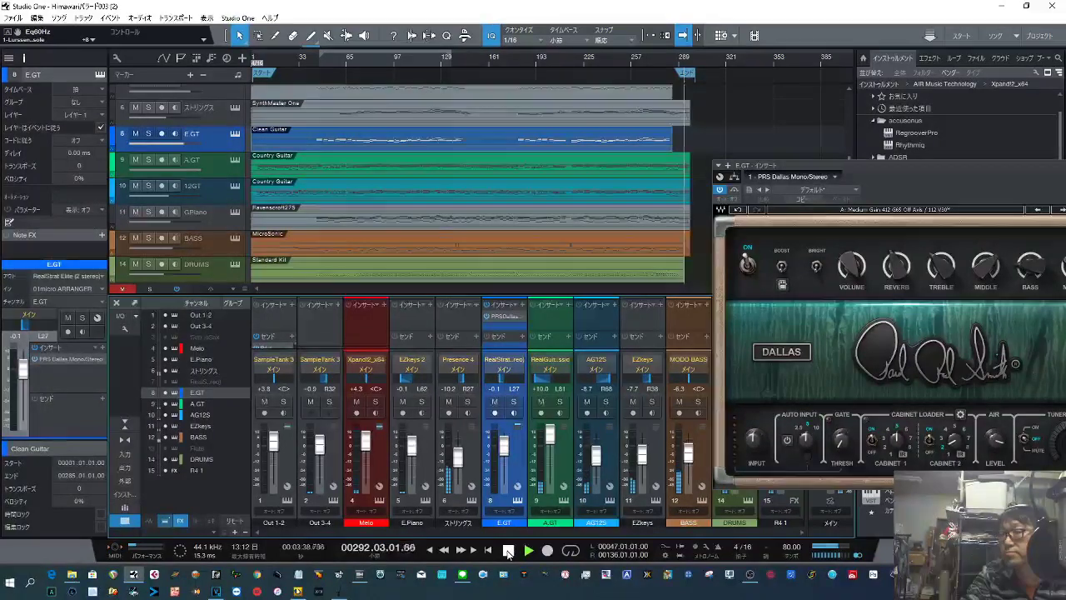
click(508, 551)
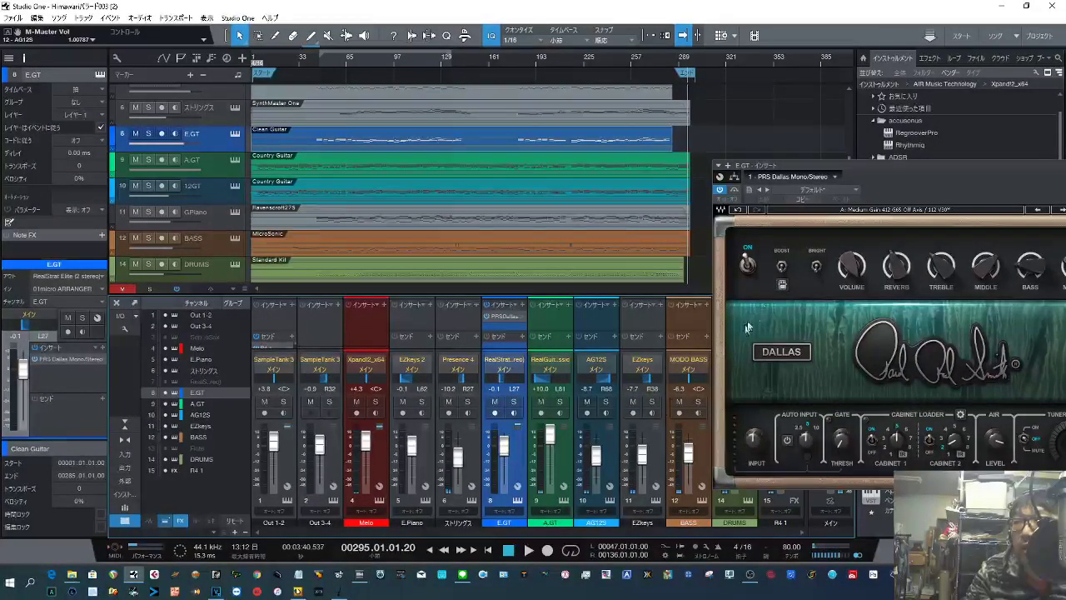
drag(889, 166, 623, 122)
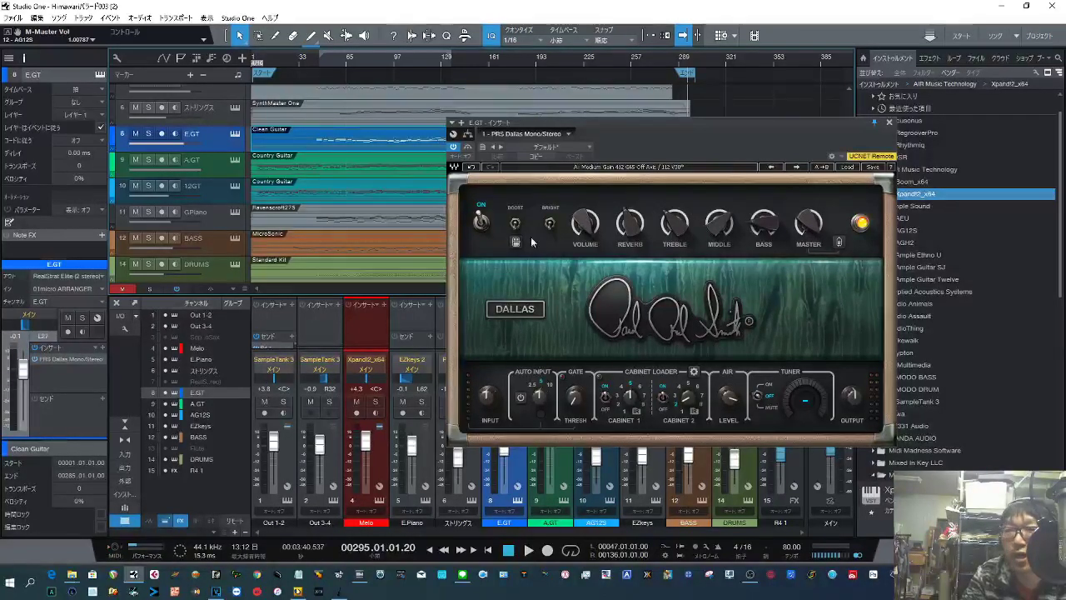
Play the E.GT track in solo from bar 45 and compare its sound with the PRS Dallas amp off and on
click(319, 61)
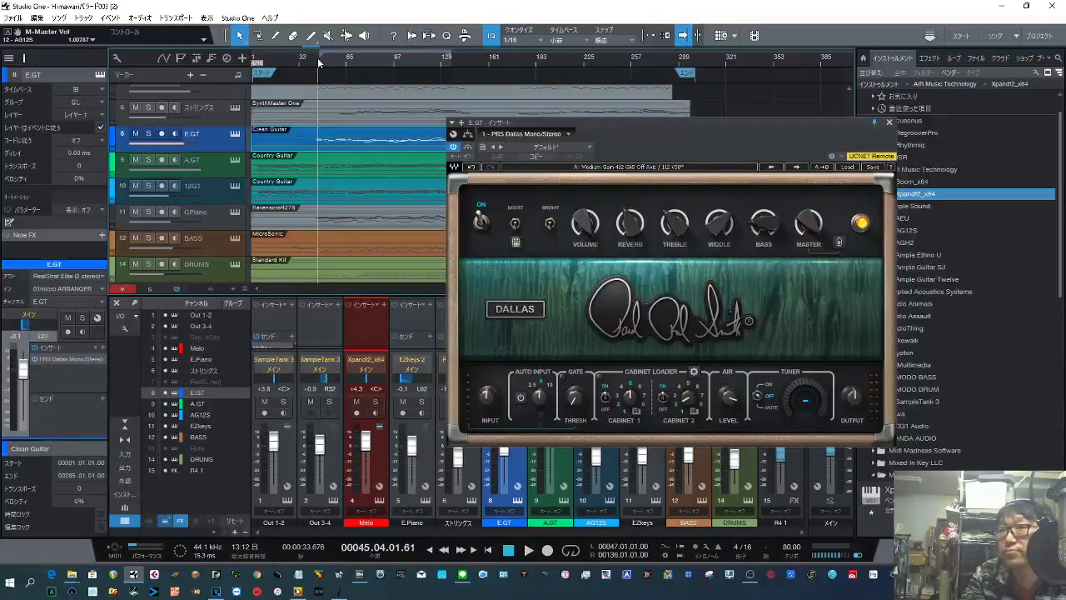
key(space)
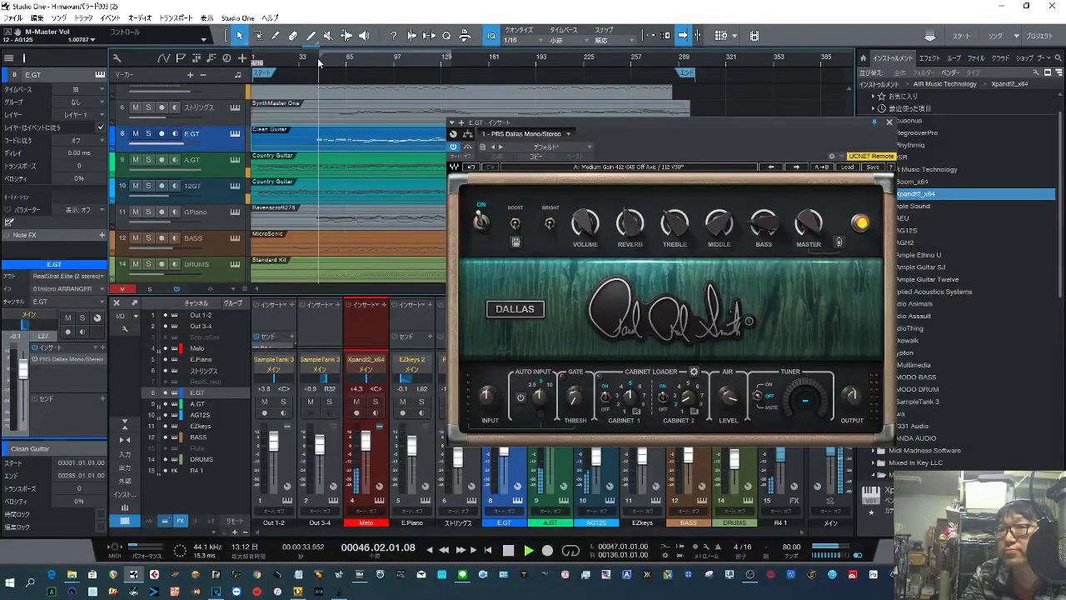
click(148, 133)
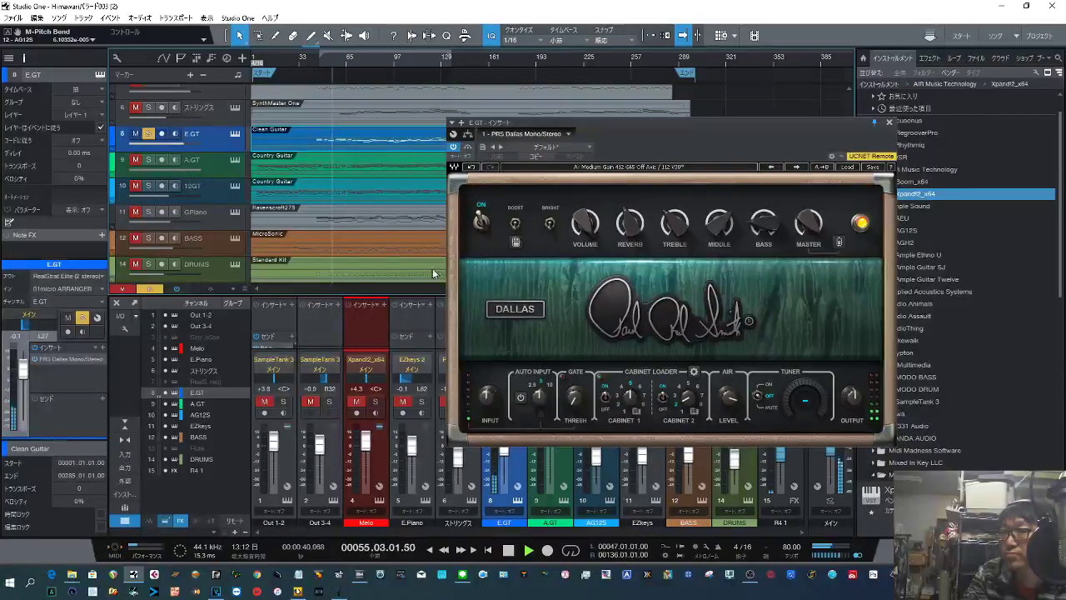
click(481, 223)
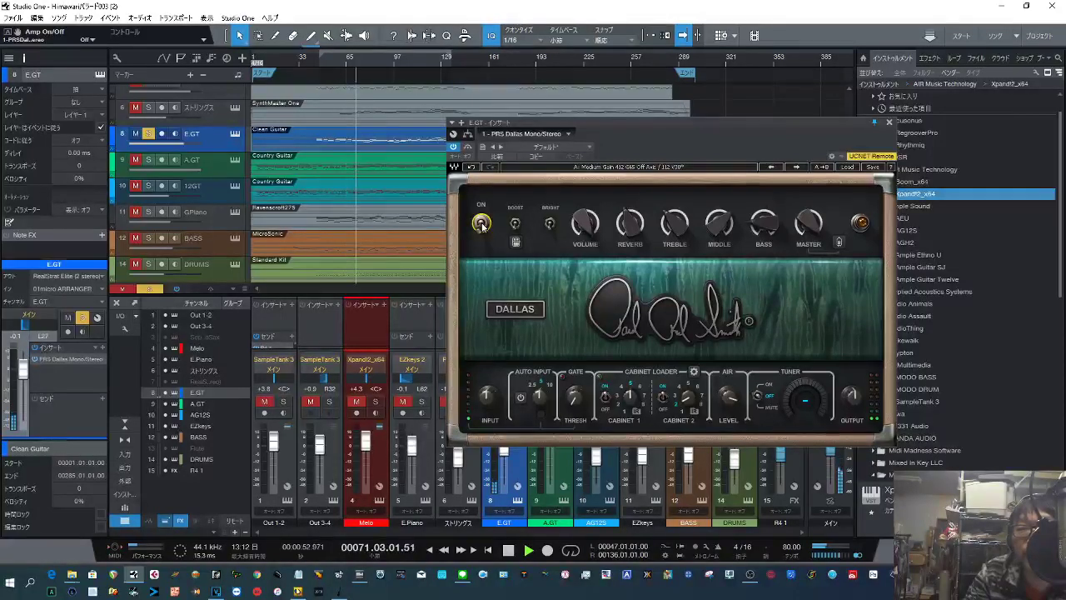
click(481, 223)
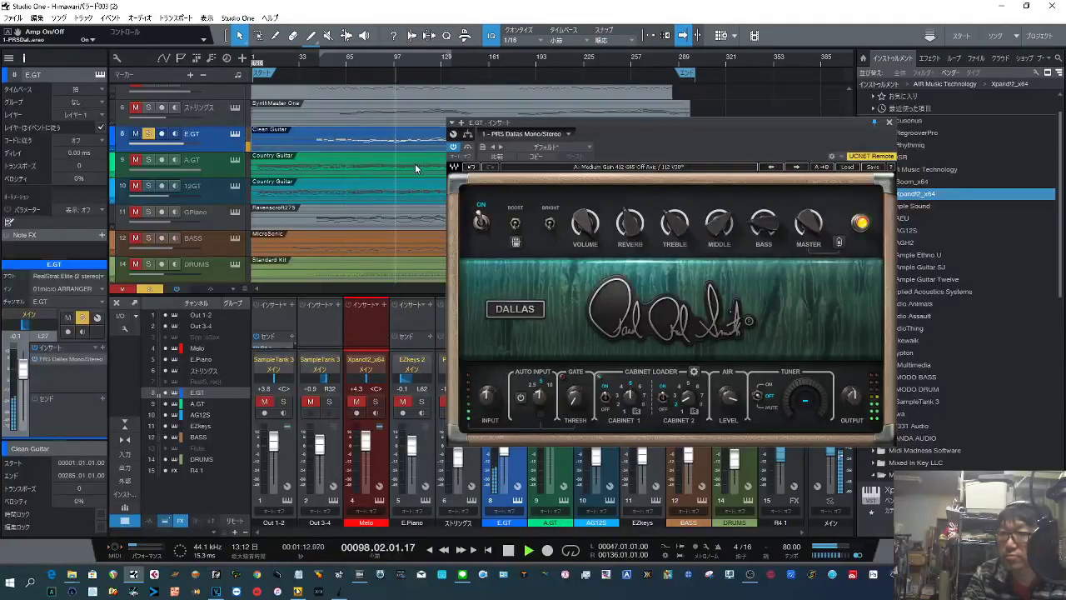
key(space)
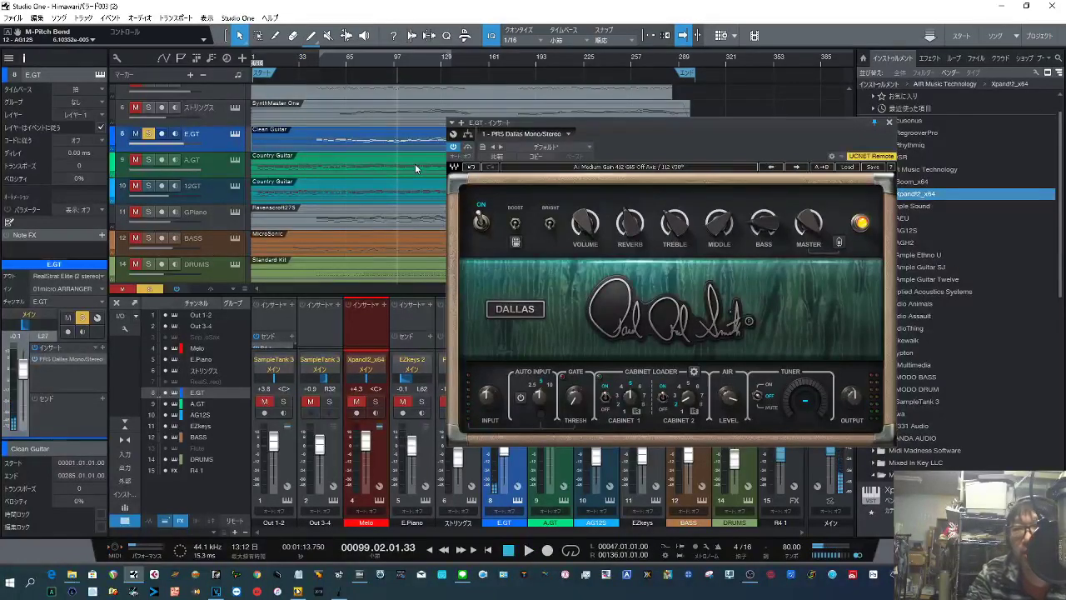